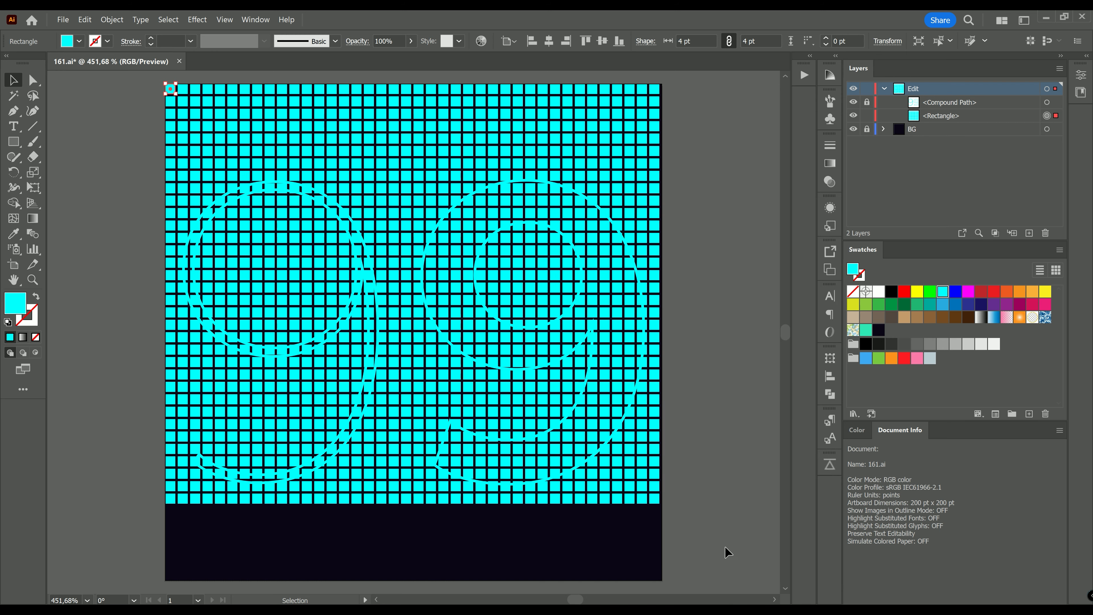
Step: Unlock all objects so the square grid group becomes selected
click(116, 21)
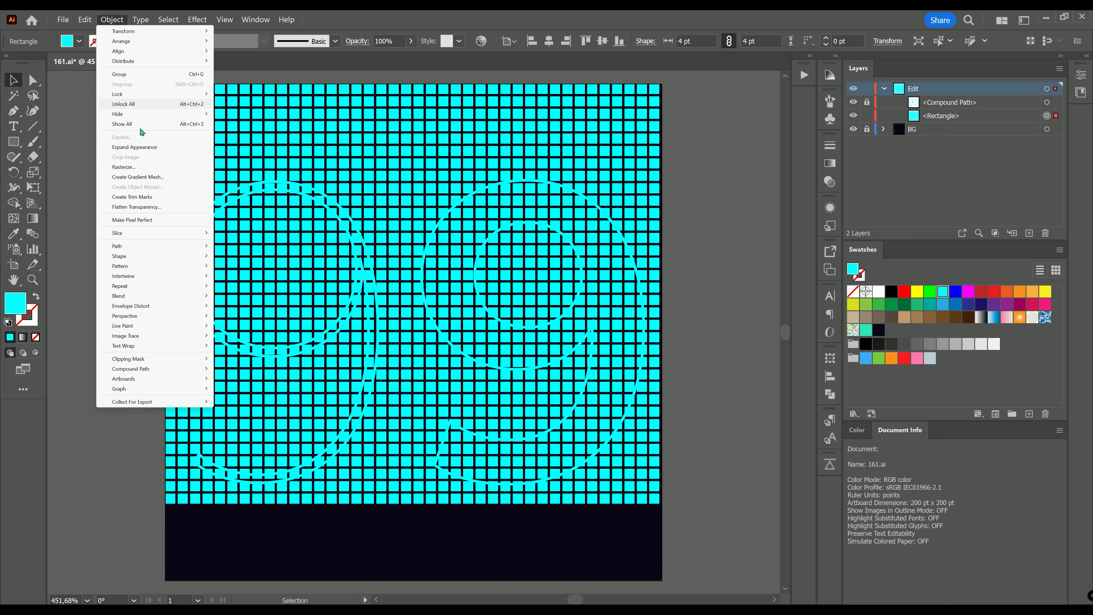
click(142, 148)
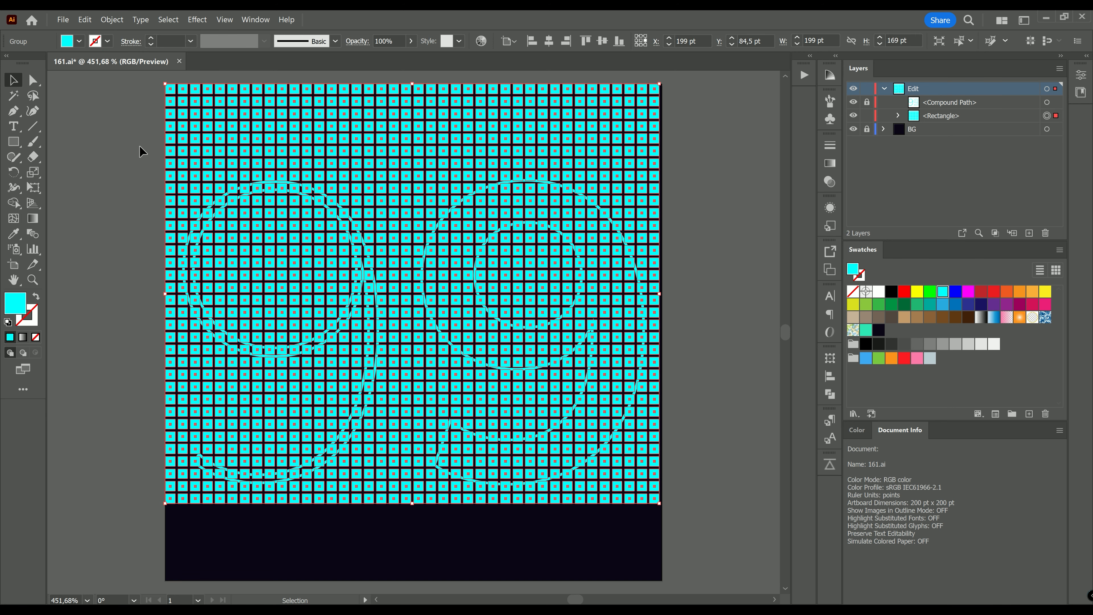
Step: Set the grid's fill colour to blue
click(79, 41)
click(63, 63)
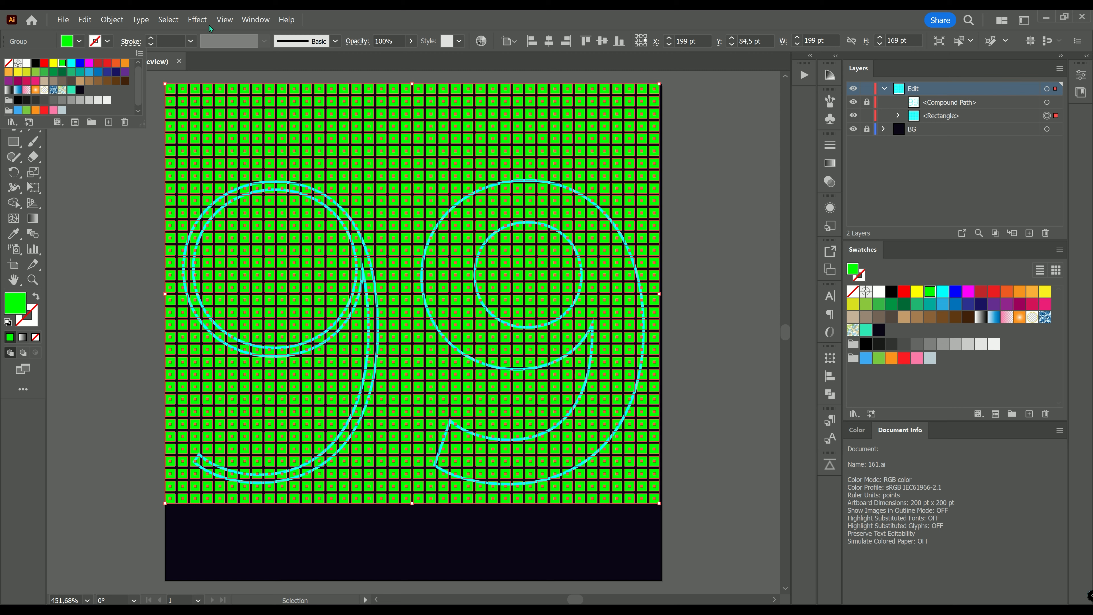
click(80, 63)
Step: Ungroup the grid repeatedly until every square is a separate path
click(113, 20)
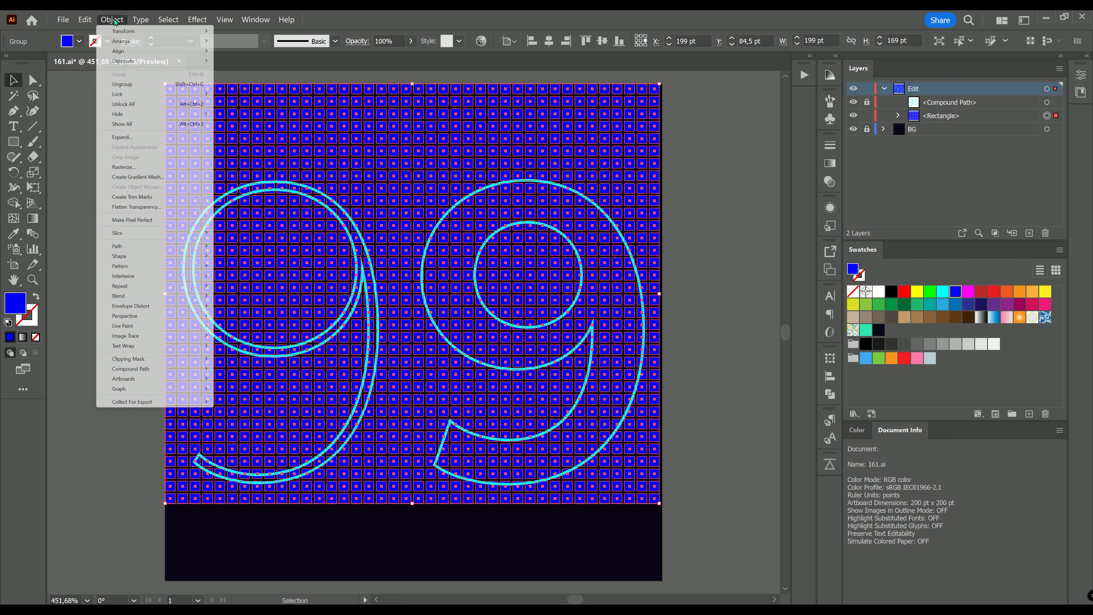
click(123, 84)
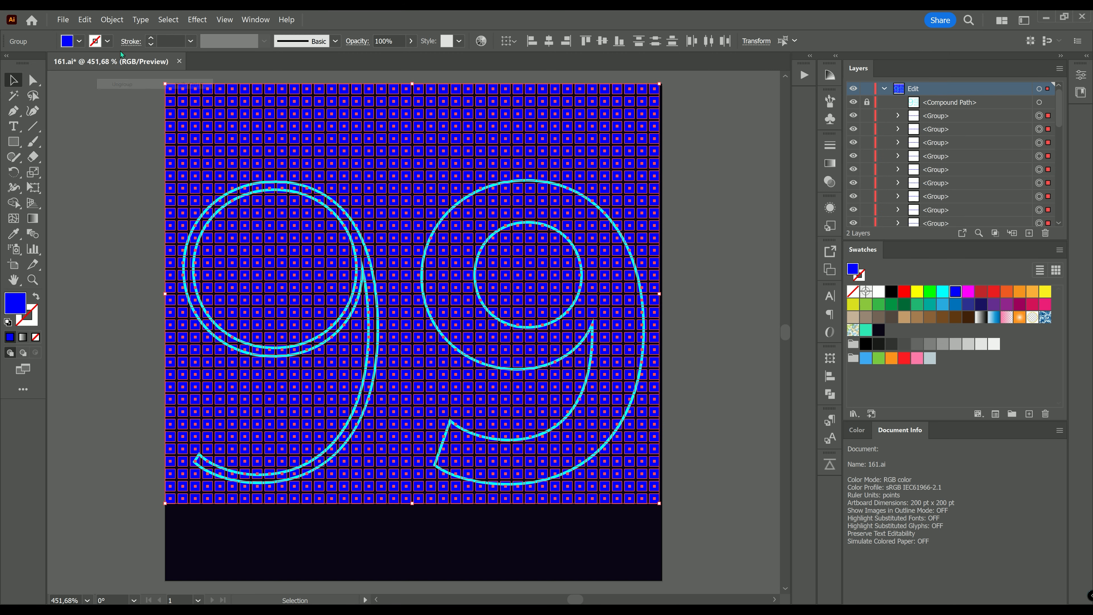
click(116, 25)
click(121, 84)
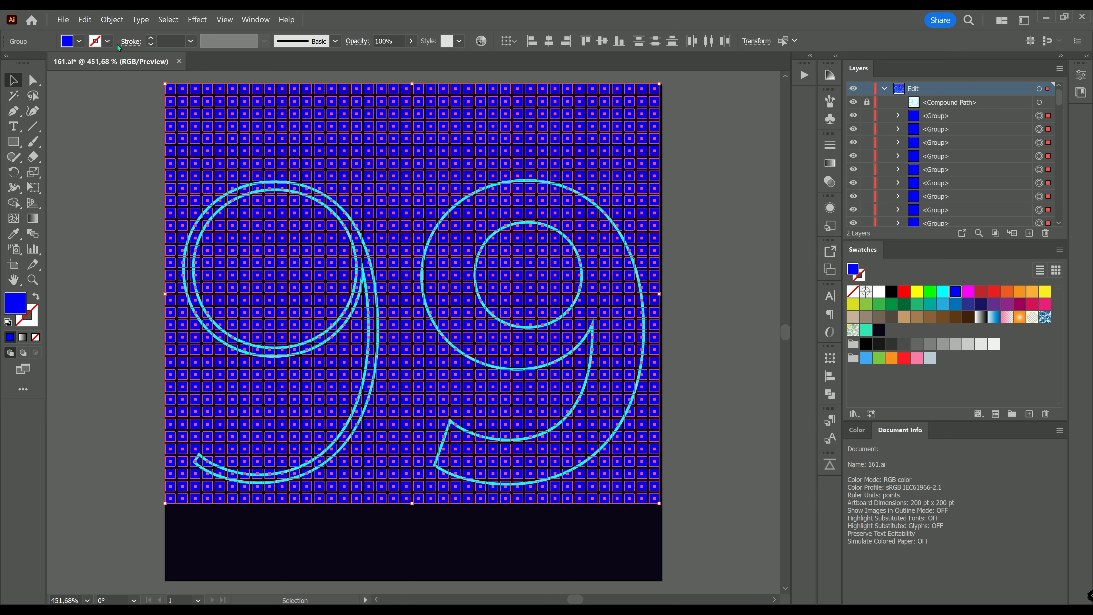
click(116, 25)
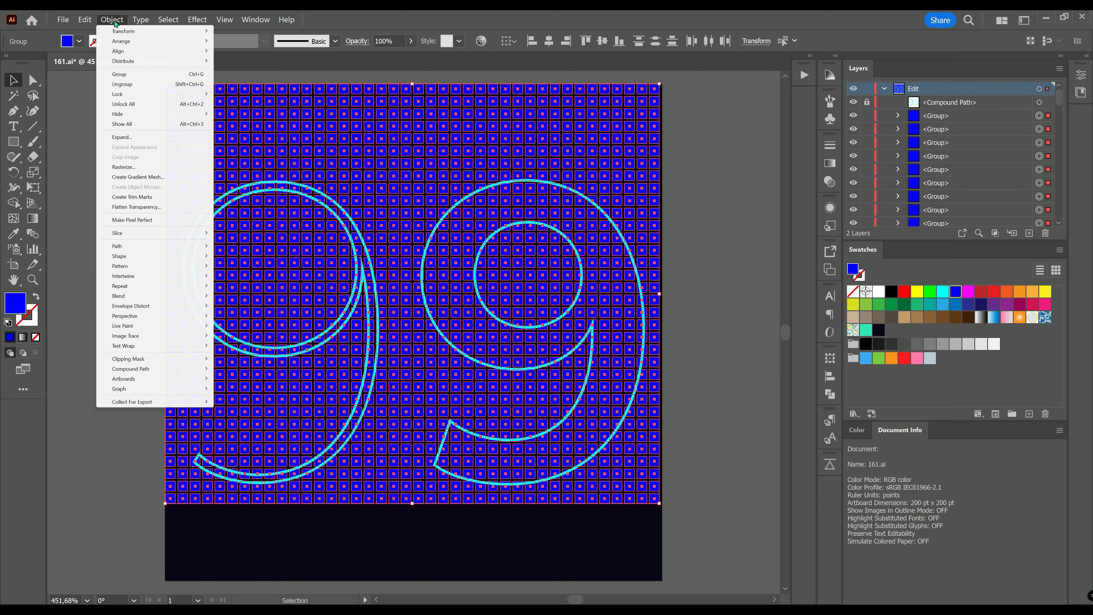
click(121, 84)
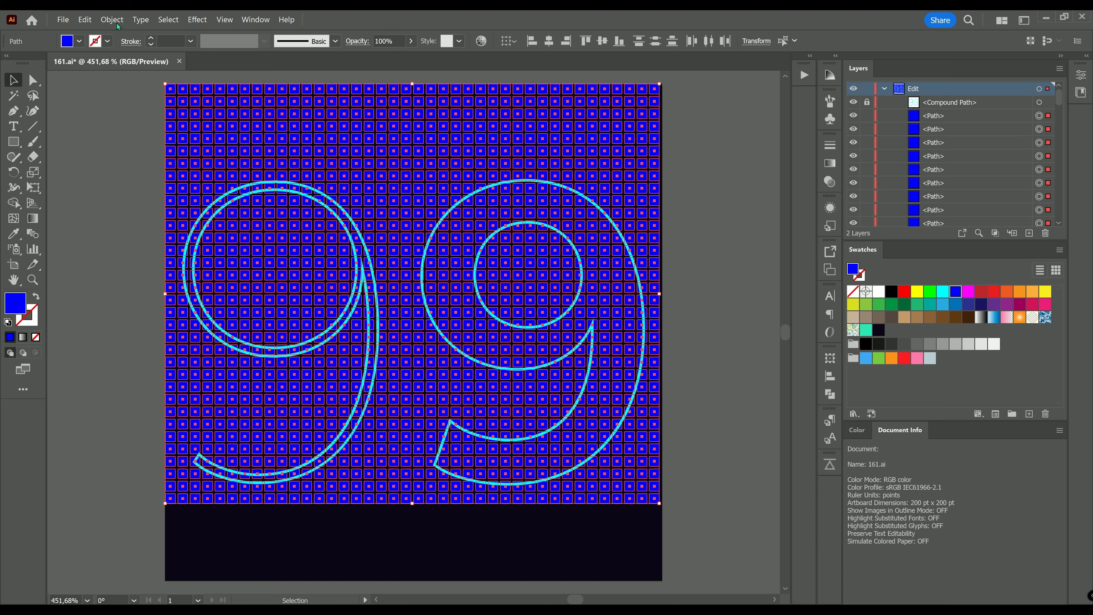
Step: Regroup all squares and center the group vertically on the artboard
click(115, 20)
click(122, 74)
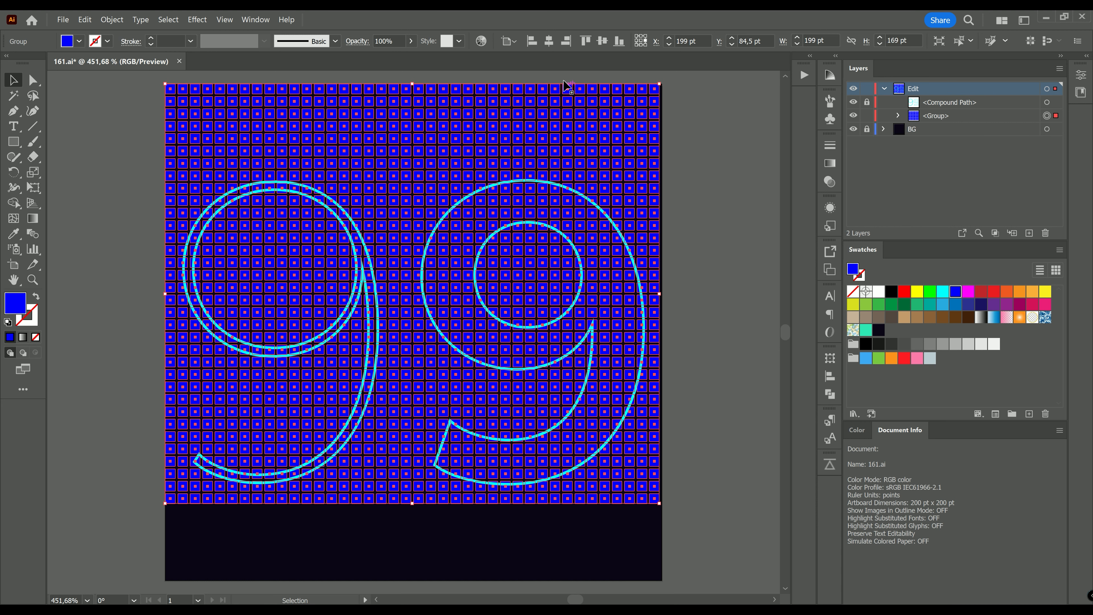
click(548, 43)
click(605, 44)
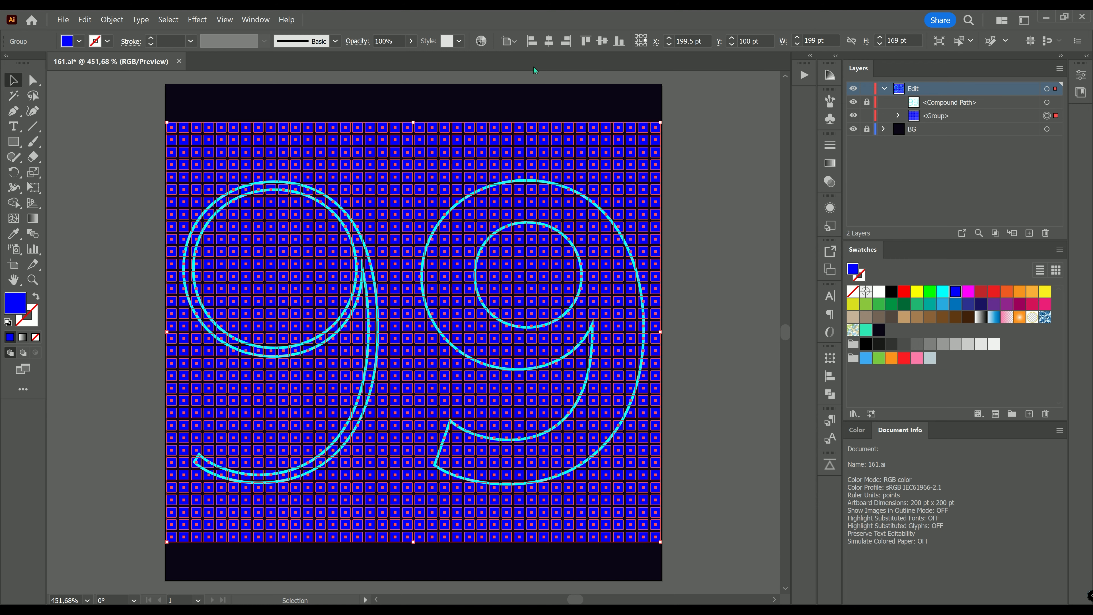
Step: Ungroup the squares, then delete the top and bottom rows extending beyond the digits
click(112, 19)
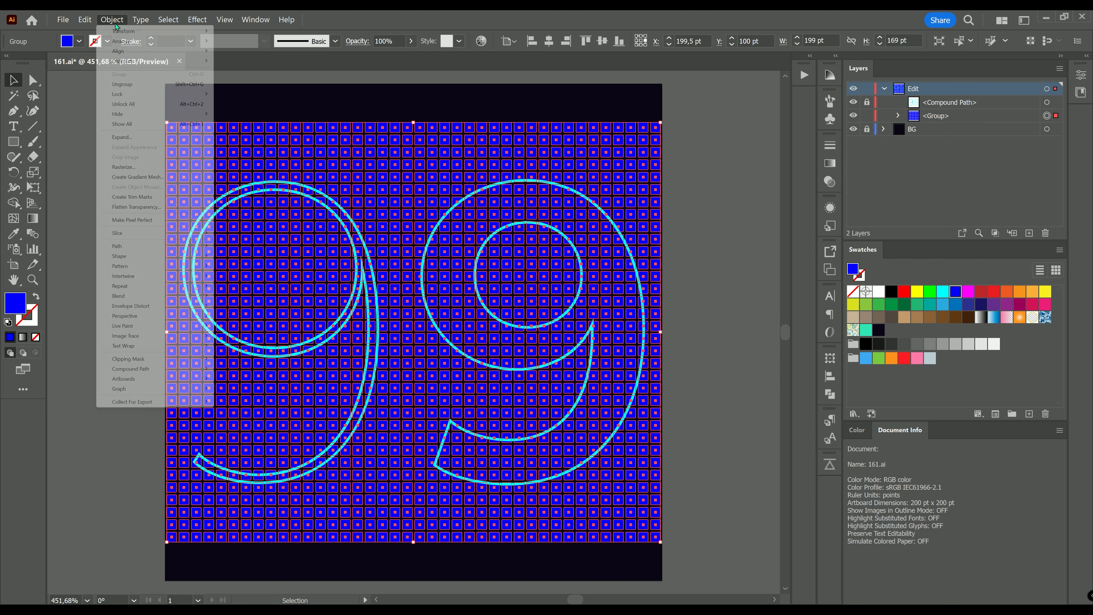
click(126, 83)
click(81, 105)
drag(121, 108, 692, 165)
key(Delete)
drag(134, 563, 694, 500)
key(Delete)
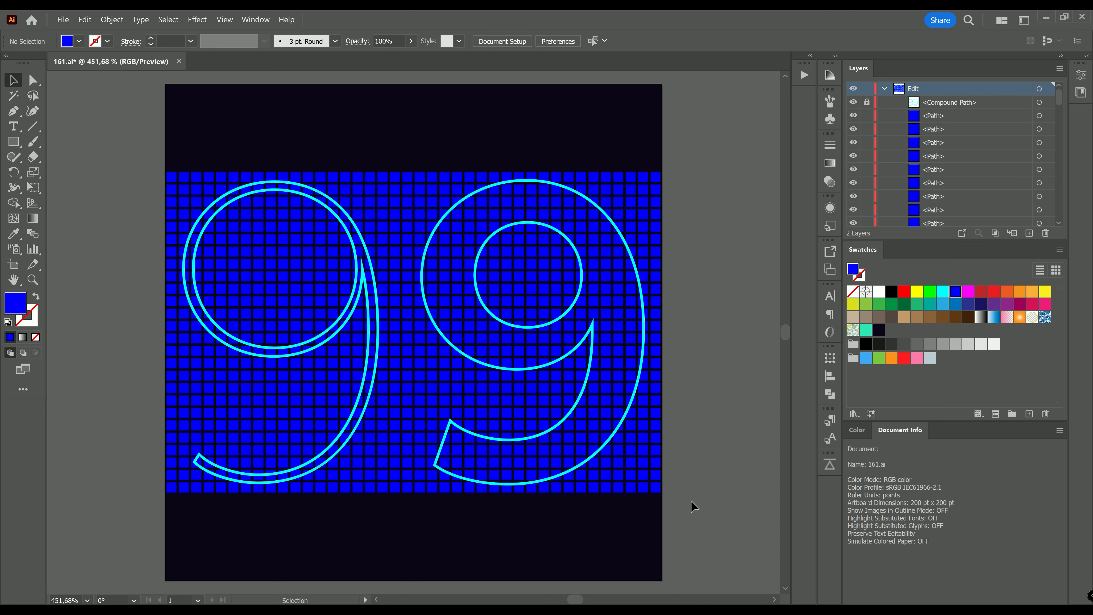
Step: Delete the rightmost and leftmost columns of squares
drag(678, 159, 654, 515)
key(Delete)
drag(113, 127, 176, 514)
key(Delete)
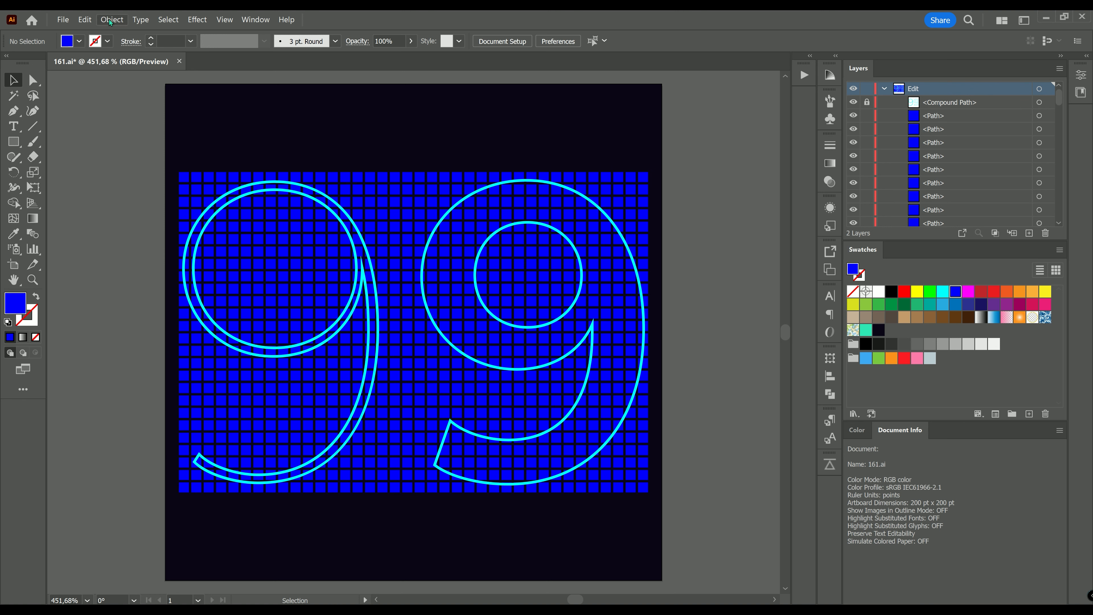
Step: Select all squares and combine them into a compound path
click(168, 20)
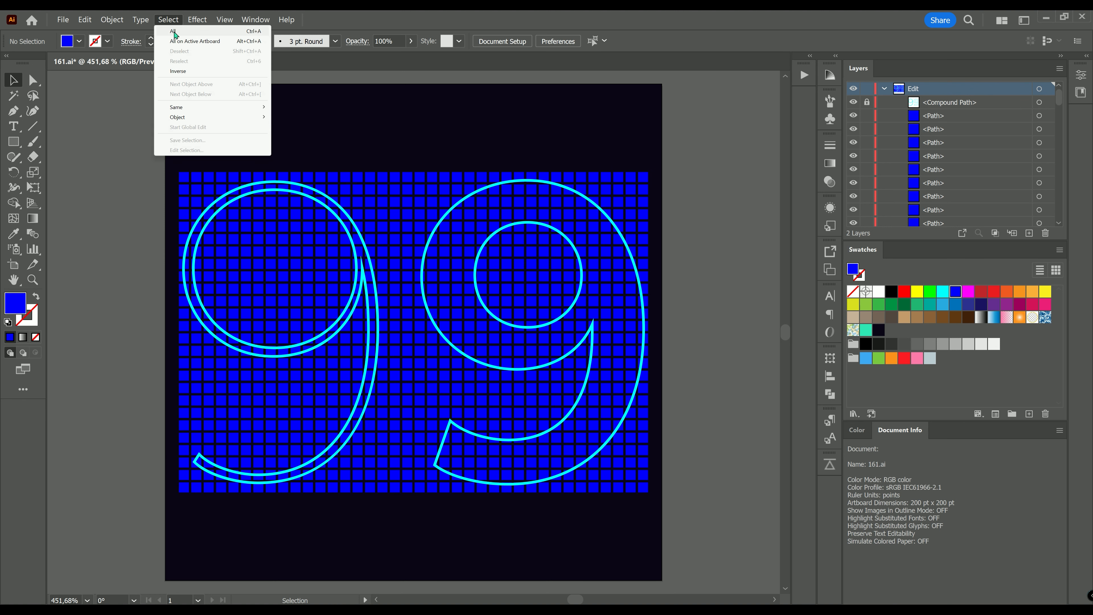
click(174, 32)
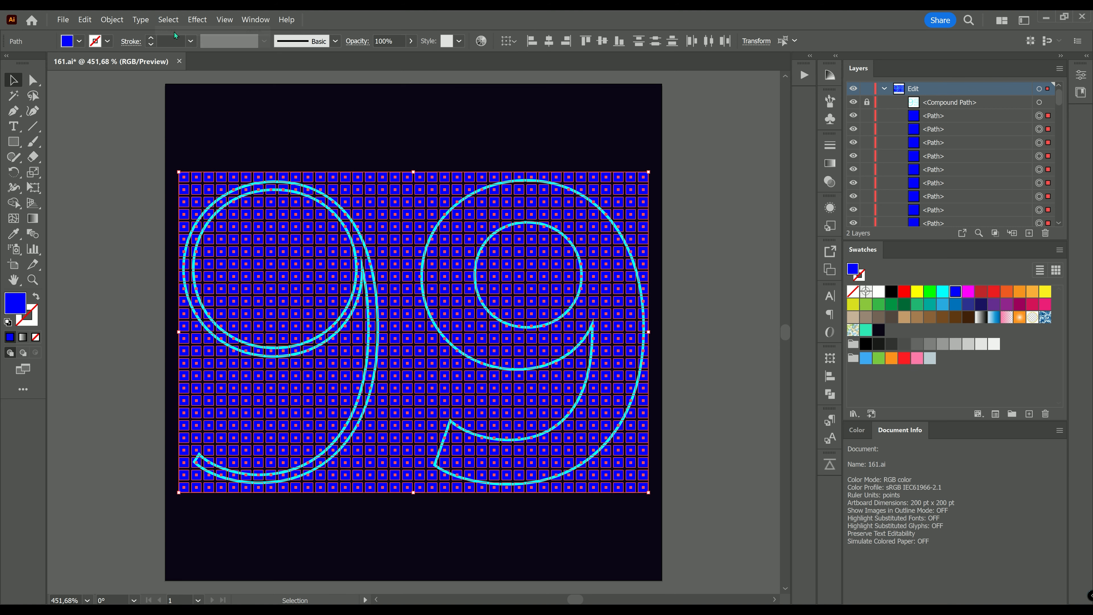
click(114, 21)
mouse_move(154, 370)
click(220, 369)
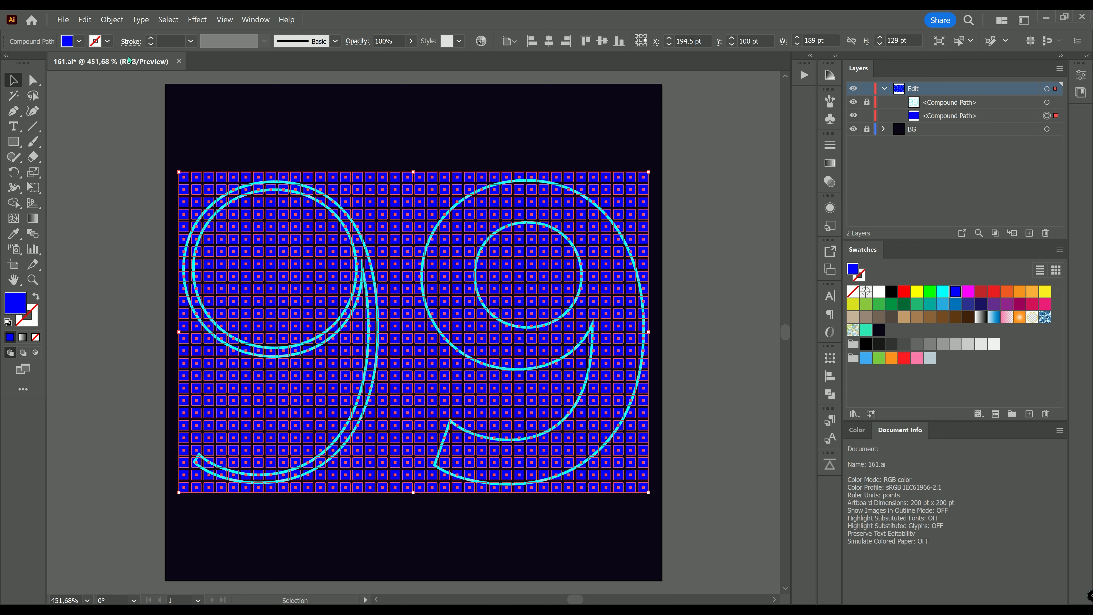
Step: Unlock the digit outline and subtract it from the square grid with Pathfinder Minus Front
click(85, 19)
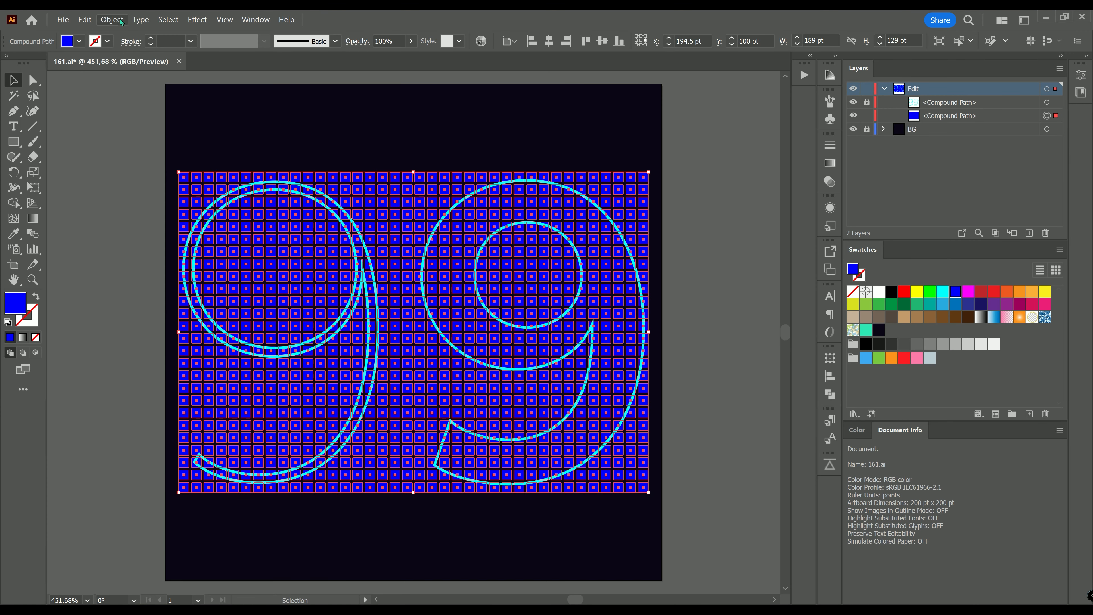
click(113, 20)
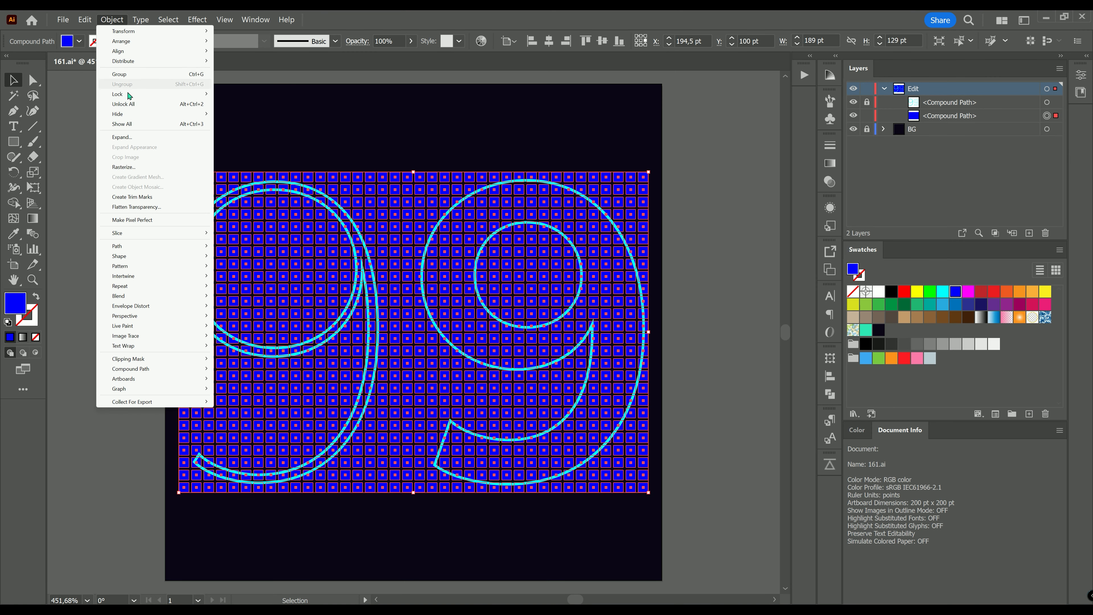
click(123, 104)
click(829, 395)
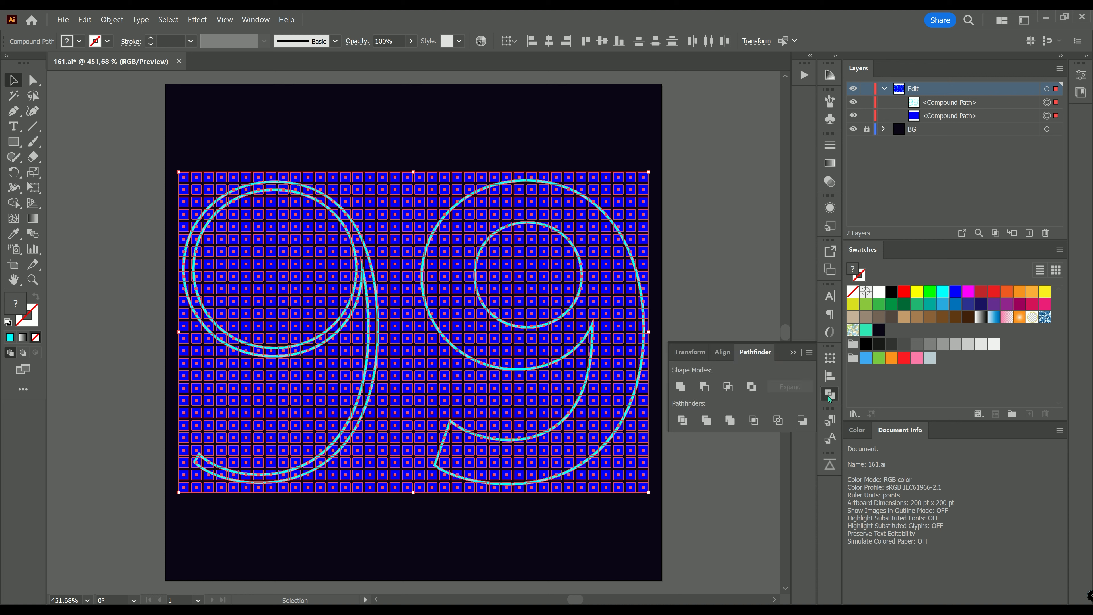
click(704, 387)
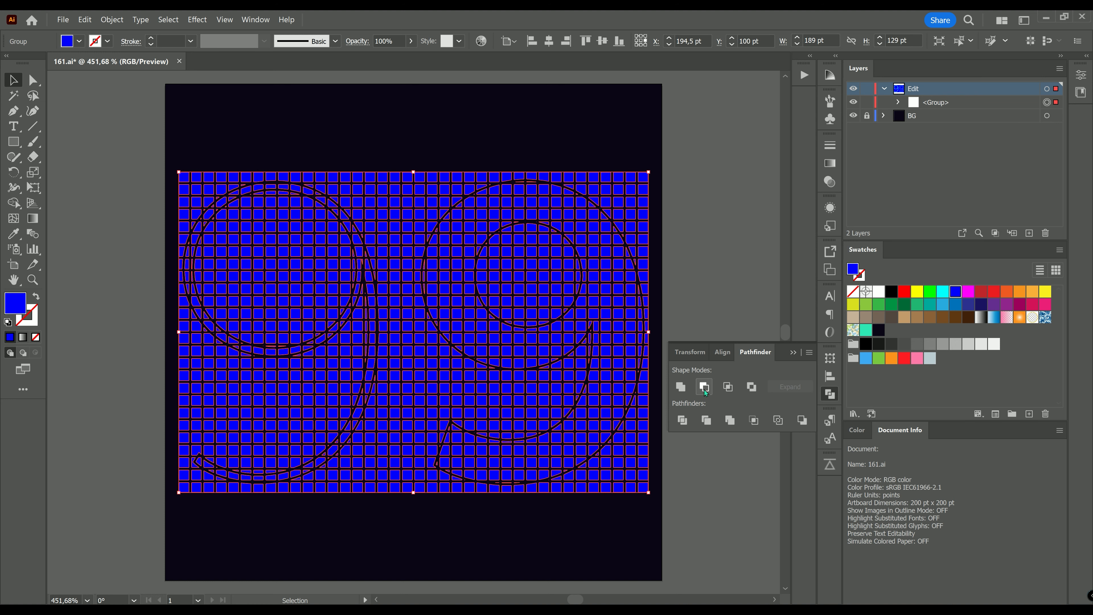
Step: Ungroup the Pathfinder result into separate paths and deselect everything
click(112, 20)
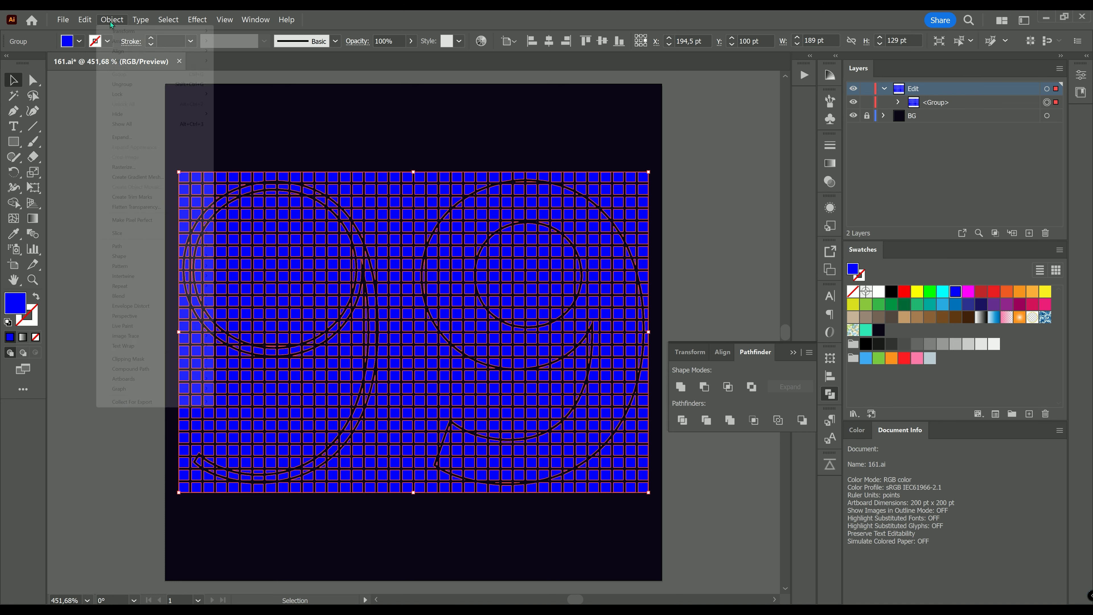
click(124, 84)
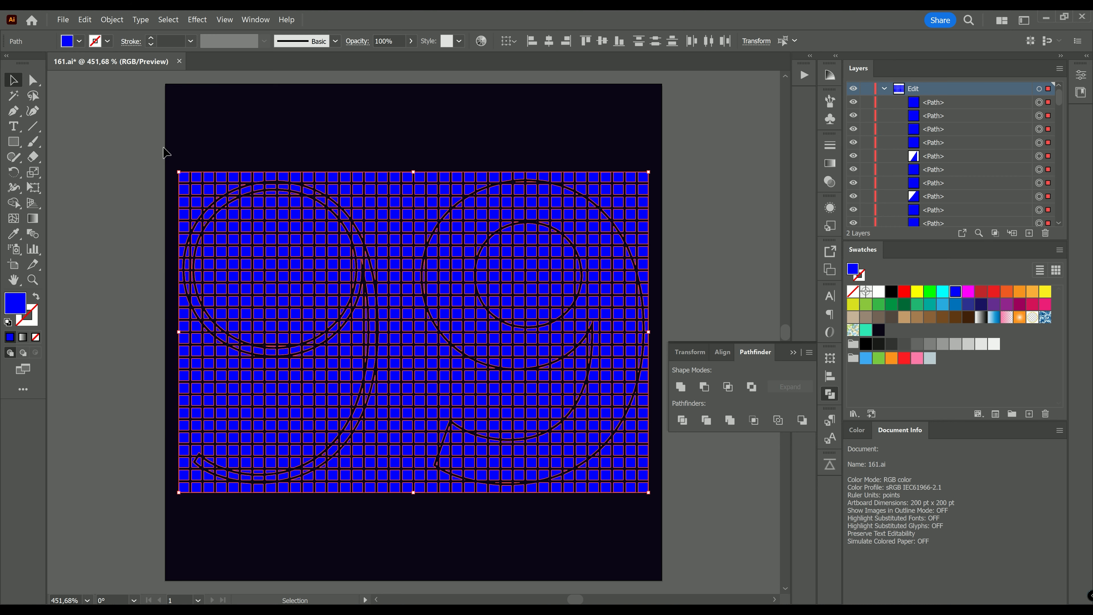
click(176, 156)
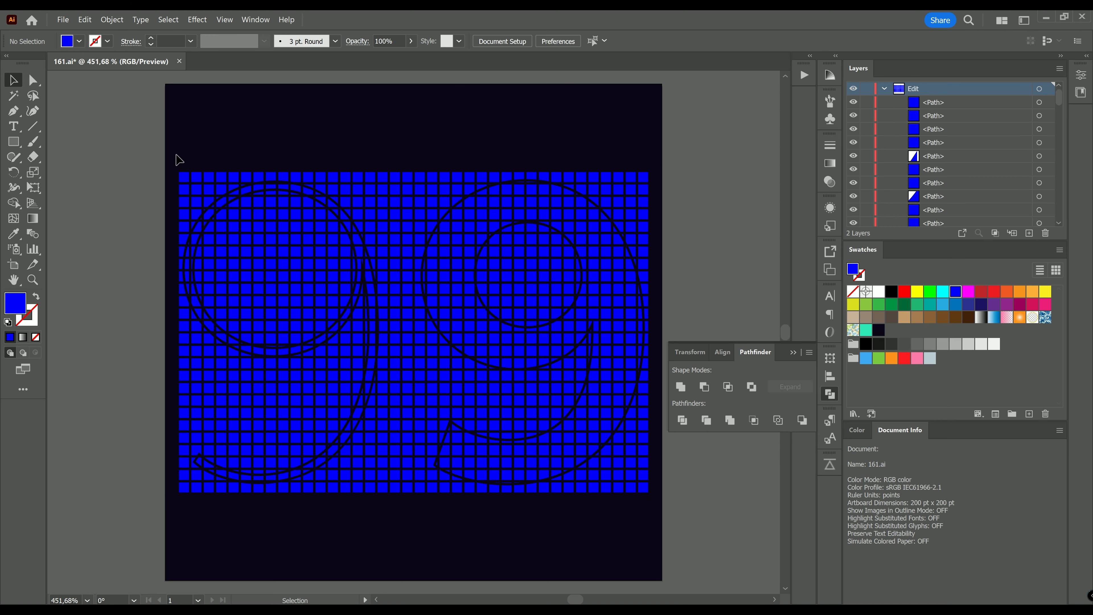
Step: Select the top-left whole square and start Global Edit to highlight all identical squares
click(184, 177)
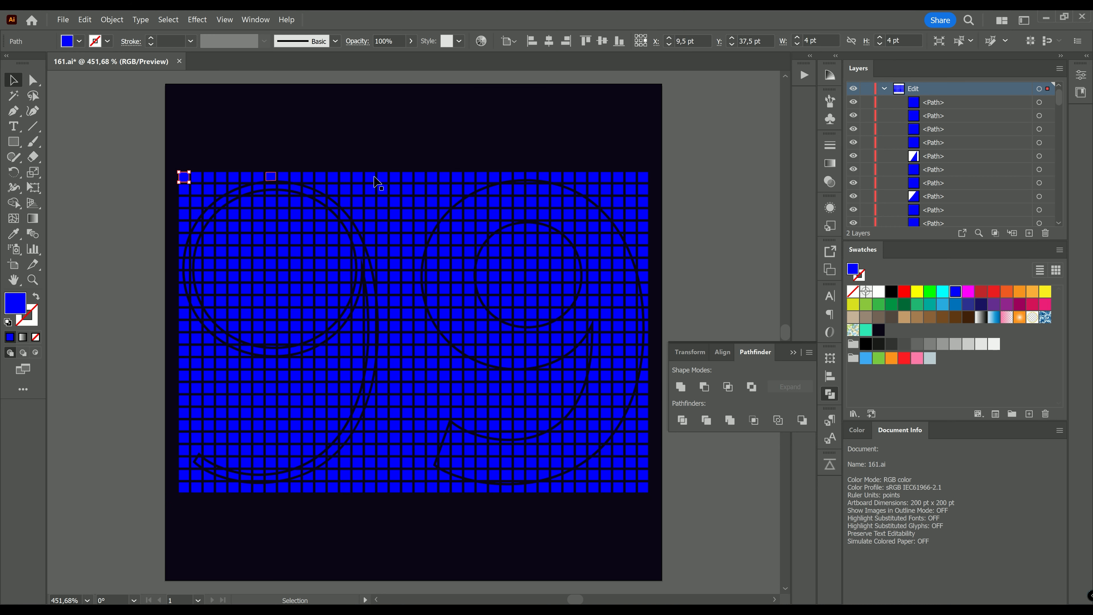
click(1005, 41)
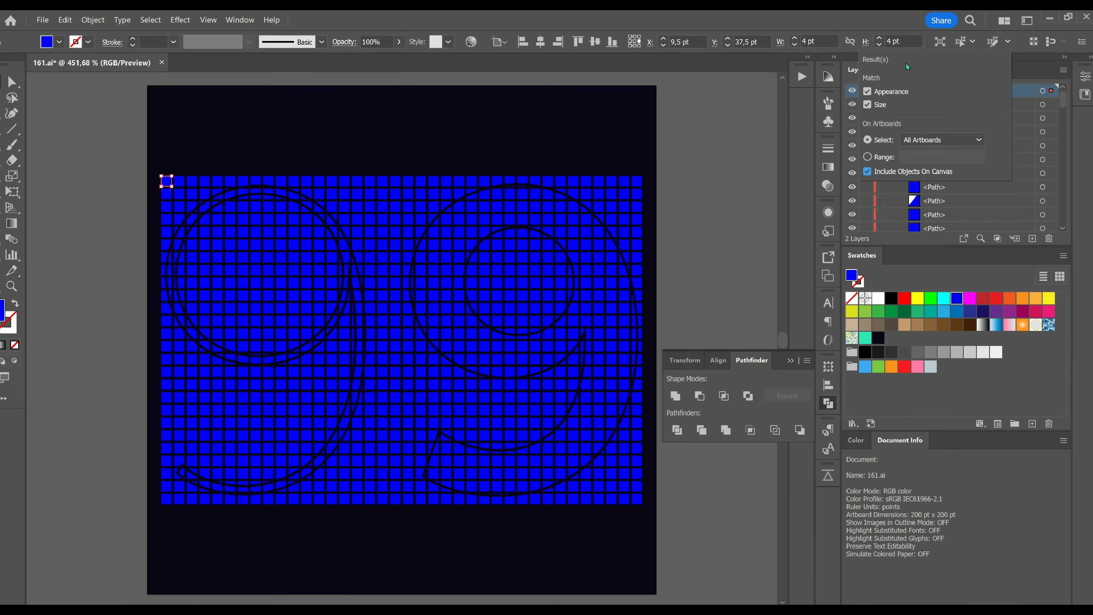
key(Escape)
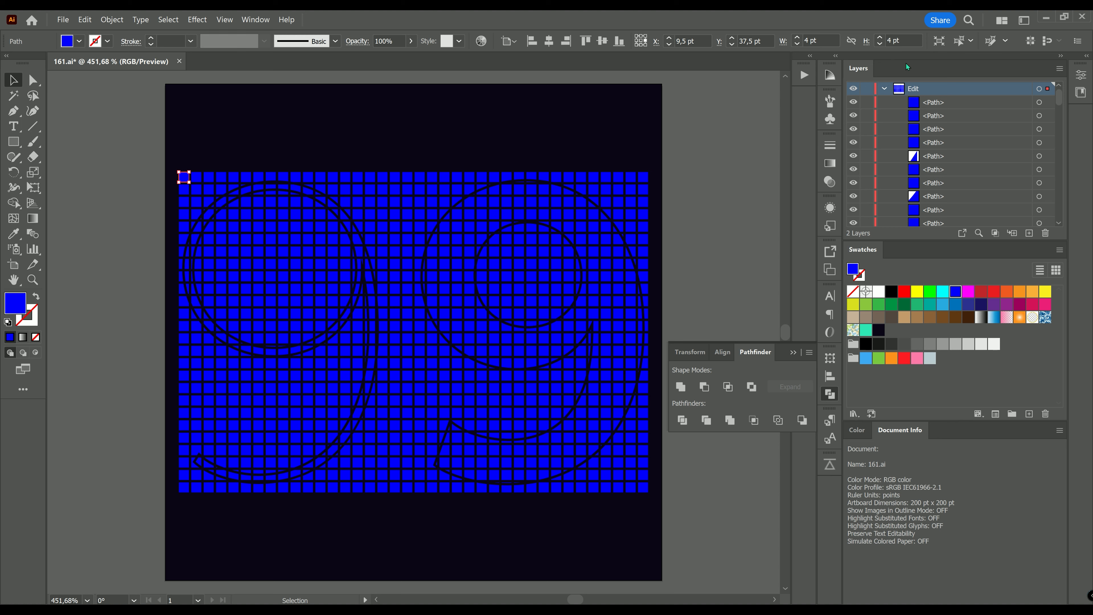
click(991, 41)
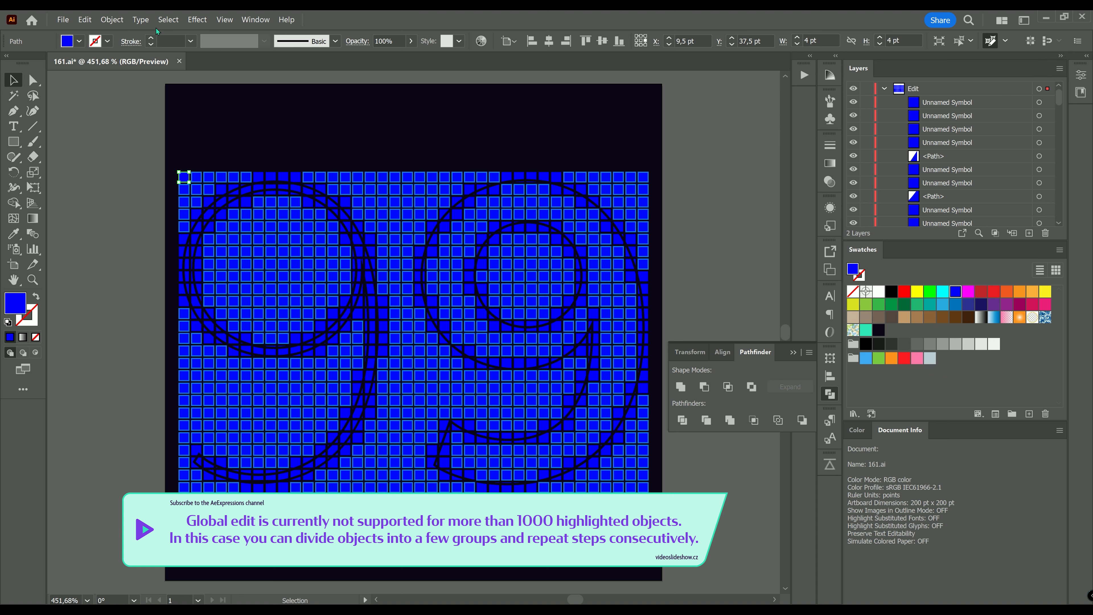
Step: Lock the highlighted whole squares
click(112, 19)
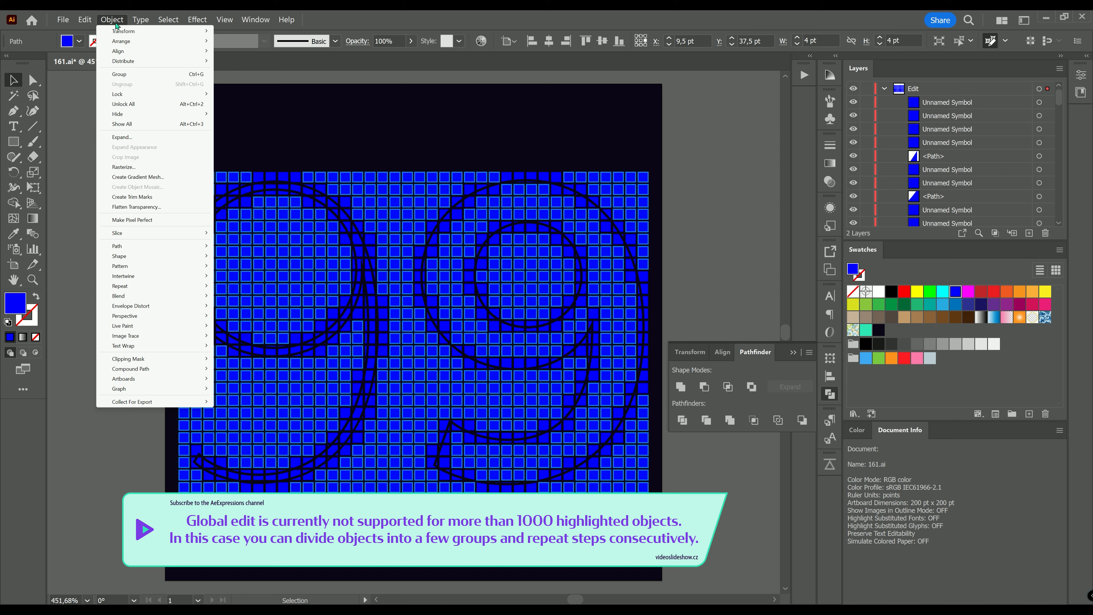
mouse_move(129, 94)
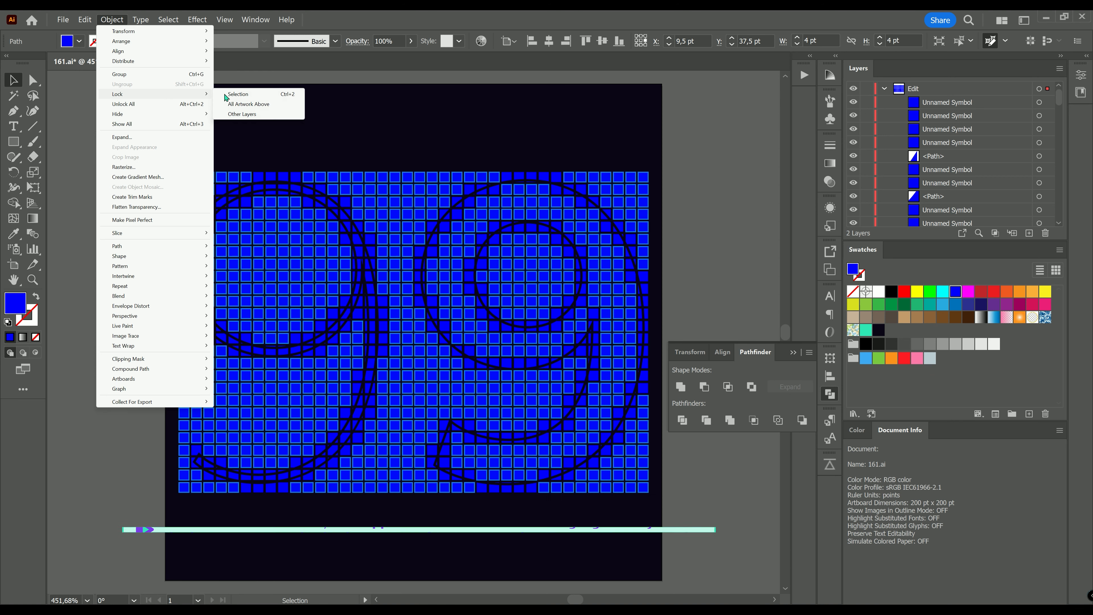
click(238, 93)
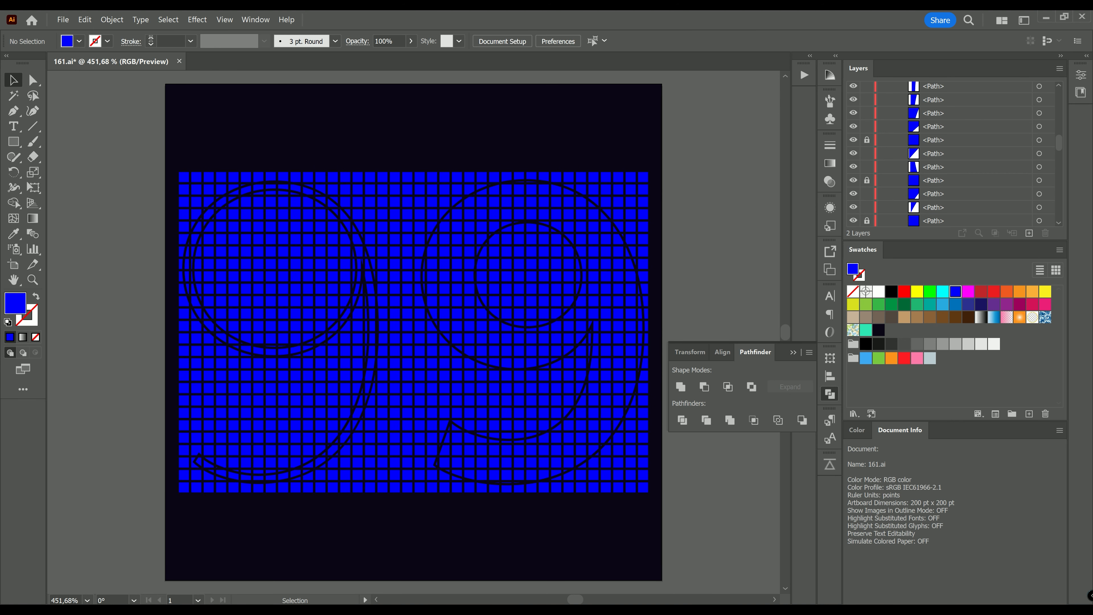
Step: Select all remaining cut fragments and clear them
click(163, 21)
click(171, 31)
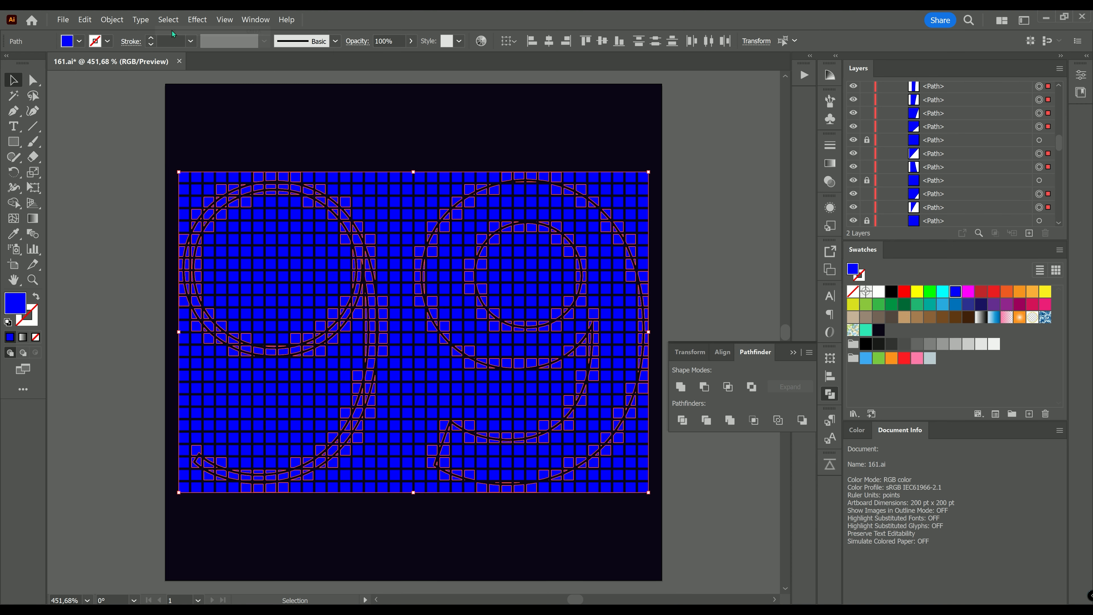
click(84, 20)
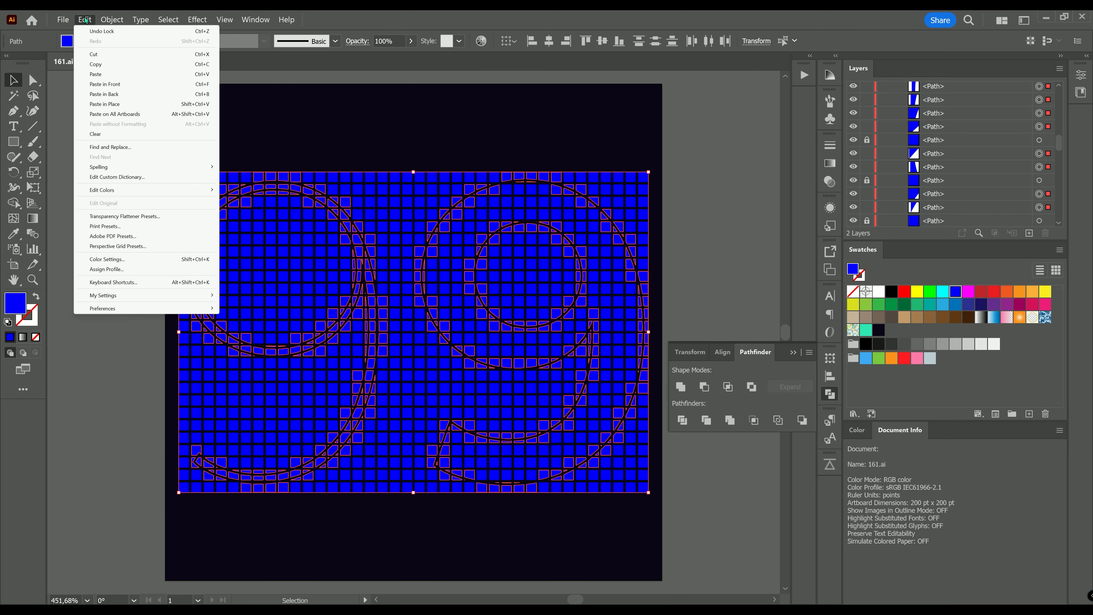
click(95, 138)
Step: Unlock all the kept whole squares
click(112, 20)
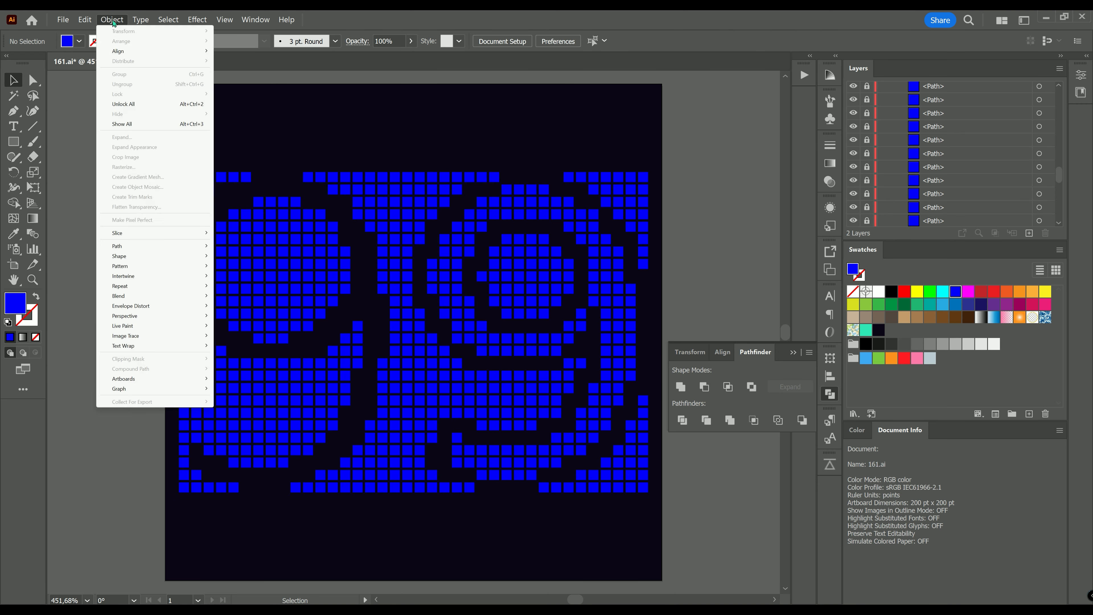
click(121, 105)
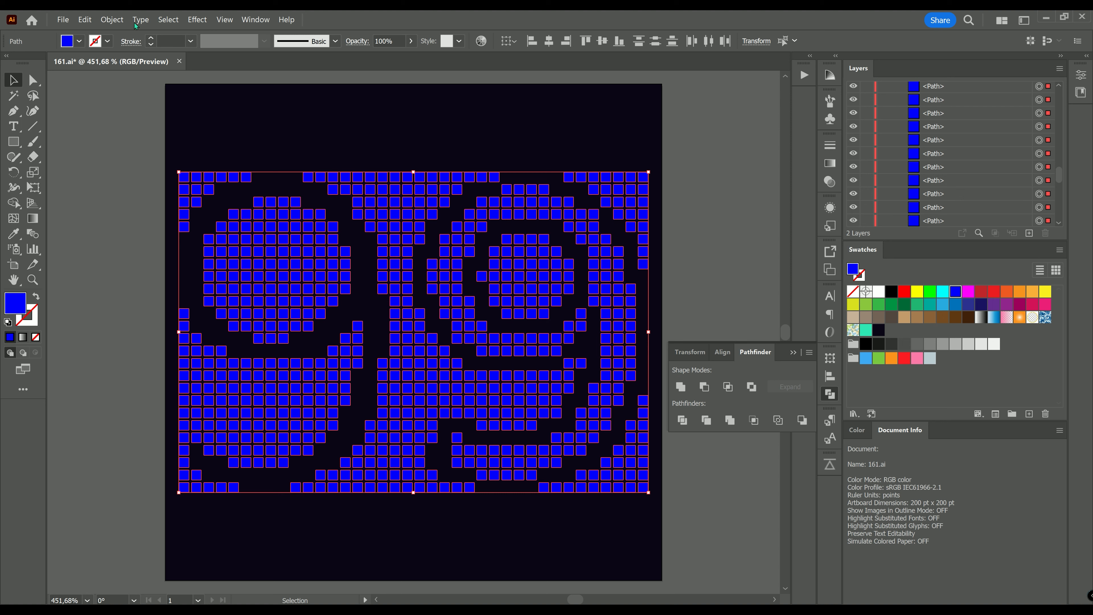
click(111, 19)
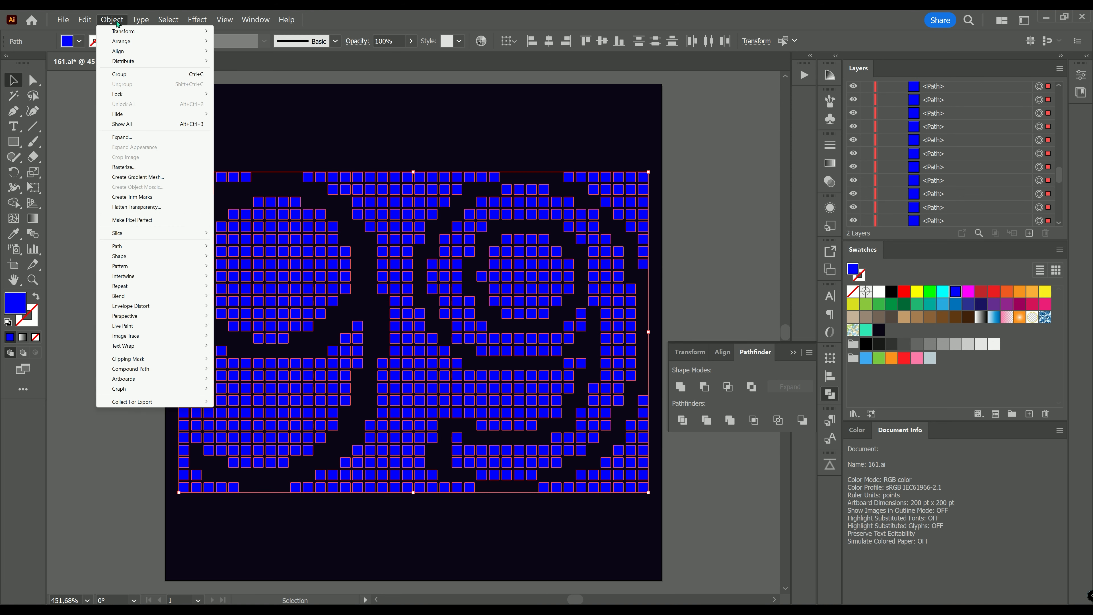
Step: Scale every square individually to 101% horizontally and vertically with Transform Each
mouse_move(121, 32)
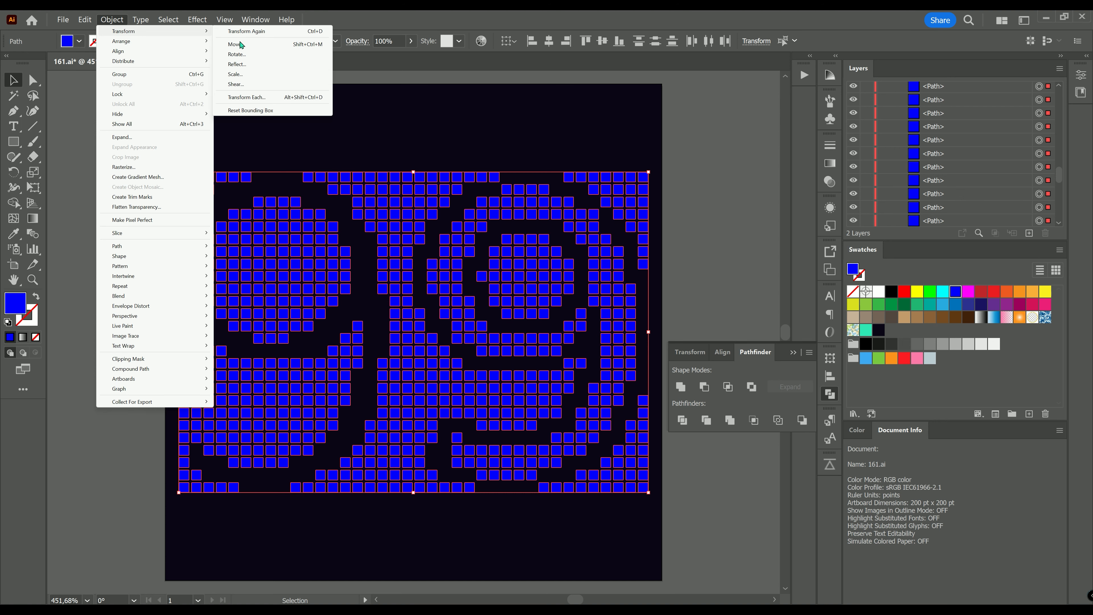
click(252, 98)
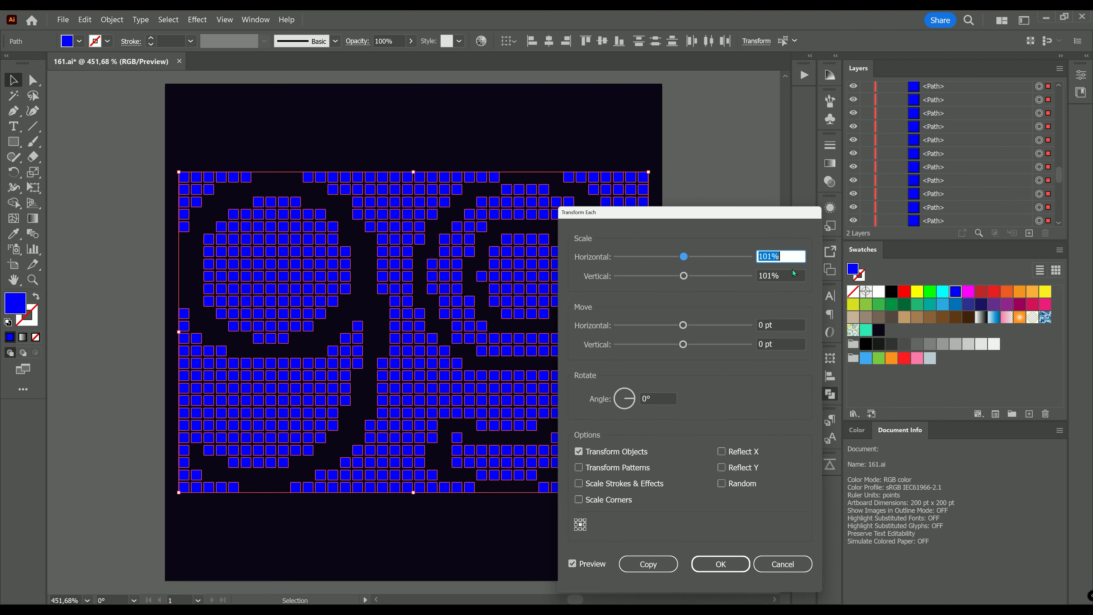
click(710, 564)
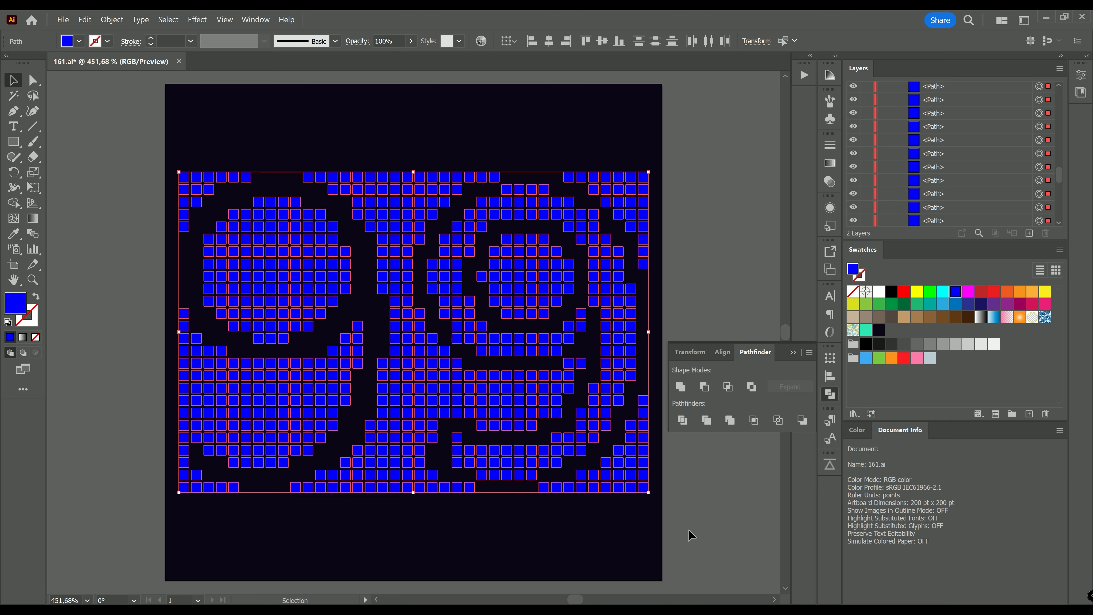
Step: Combine all the selected squares into one compound path
click(113, 20)
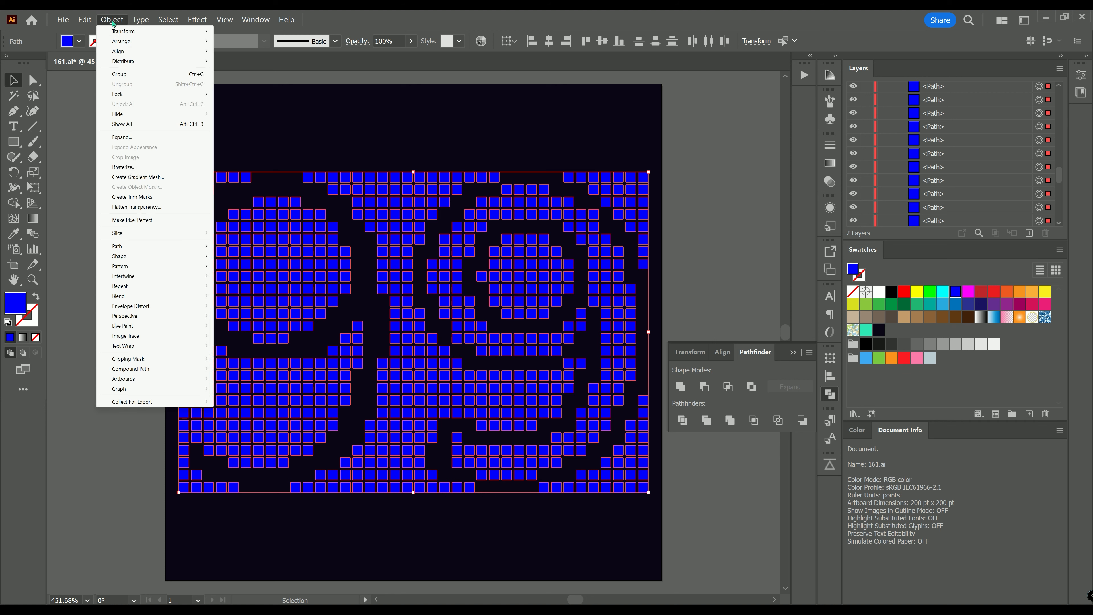
mouse_move(169, 370)
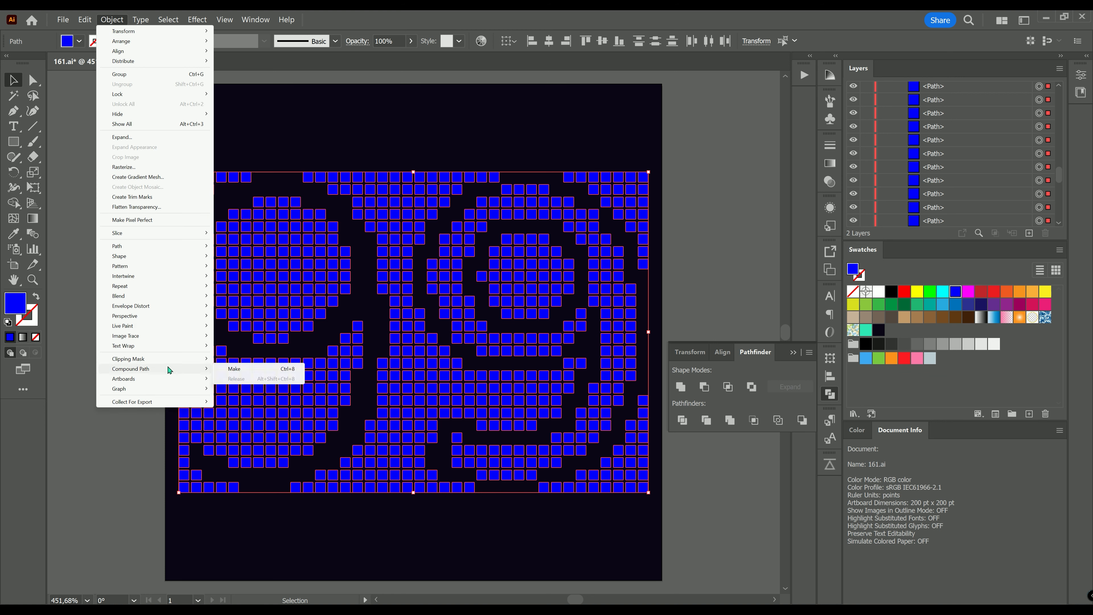
click(236, 369)
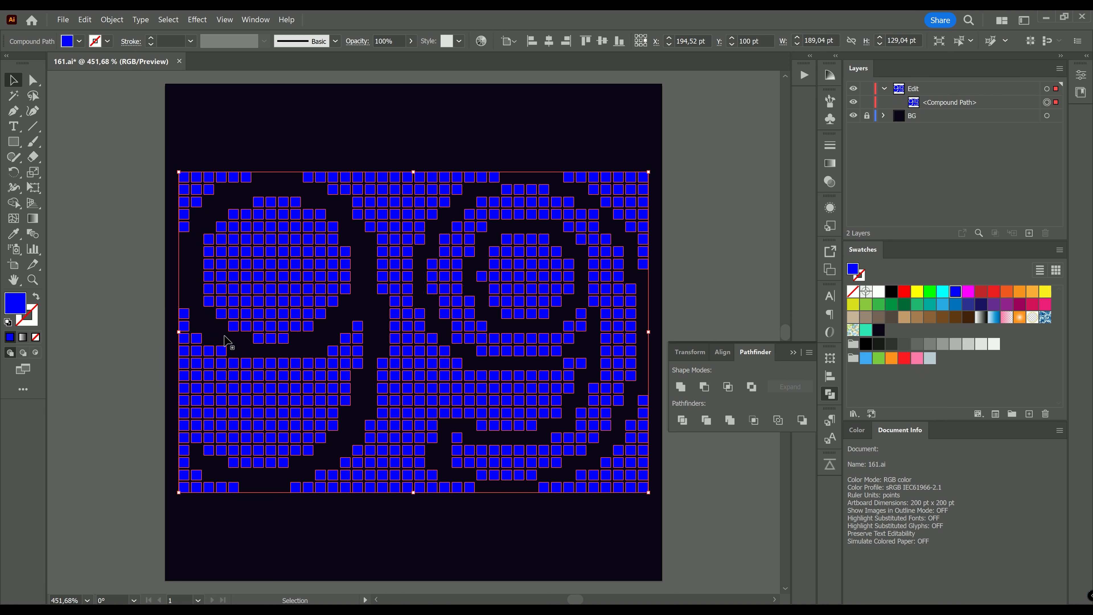
Step: Paste the copied square grid in place over the artwork
click(85, 20)
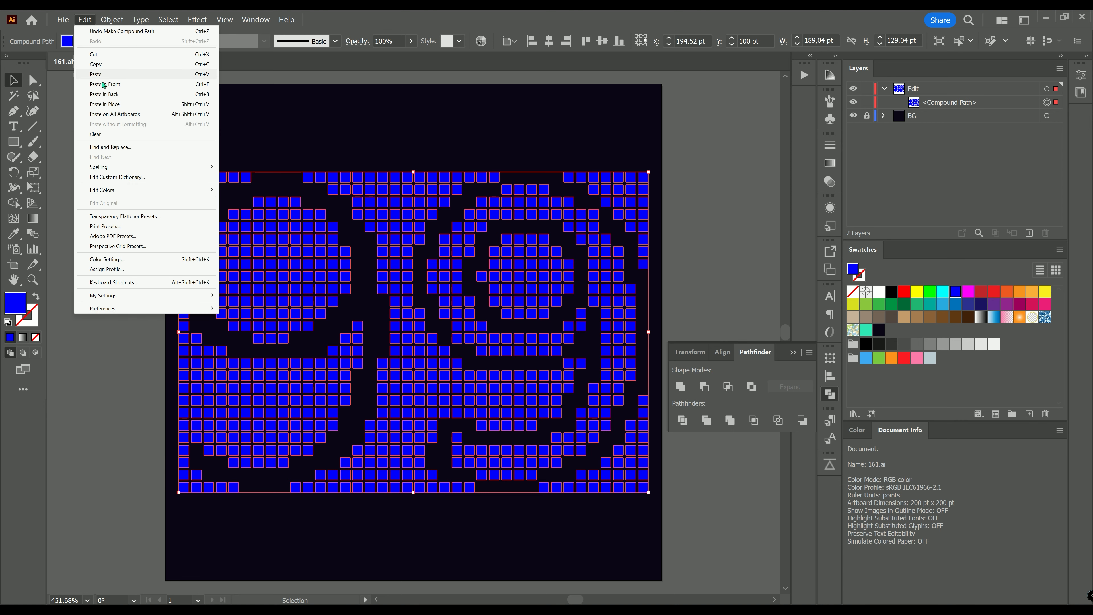
click(105, 104)
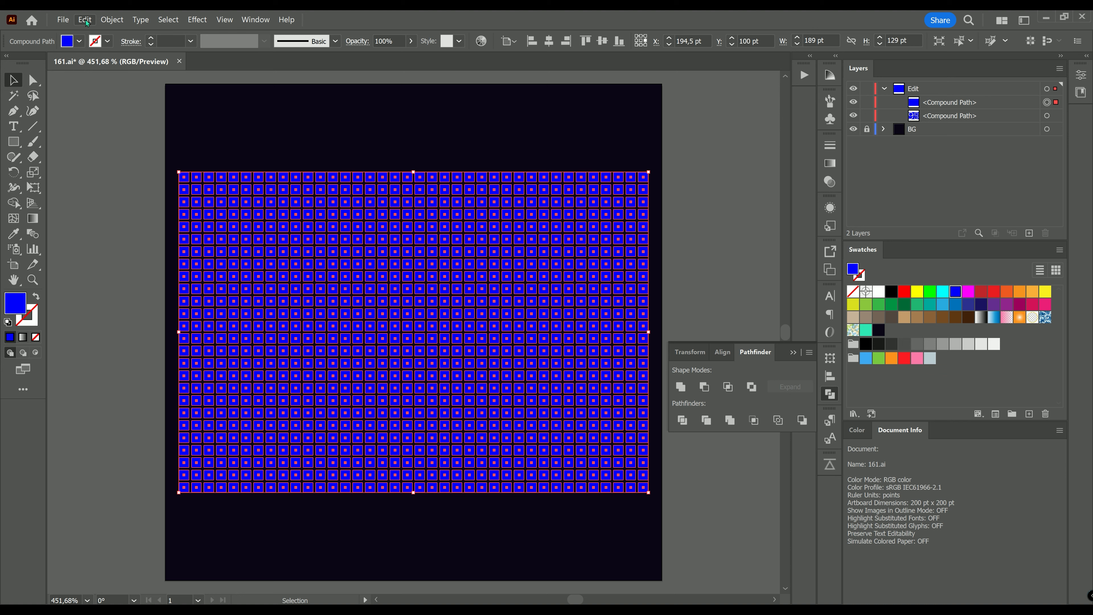
Step: Send the pasted square grid to the back of the layer
click(112, 19)
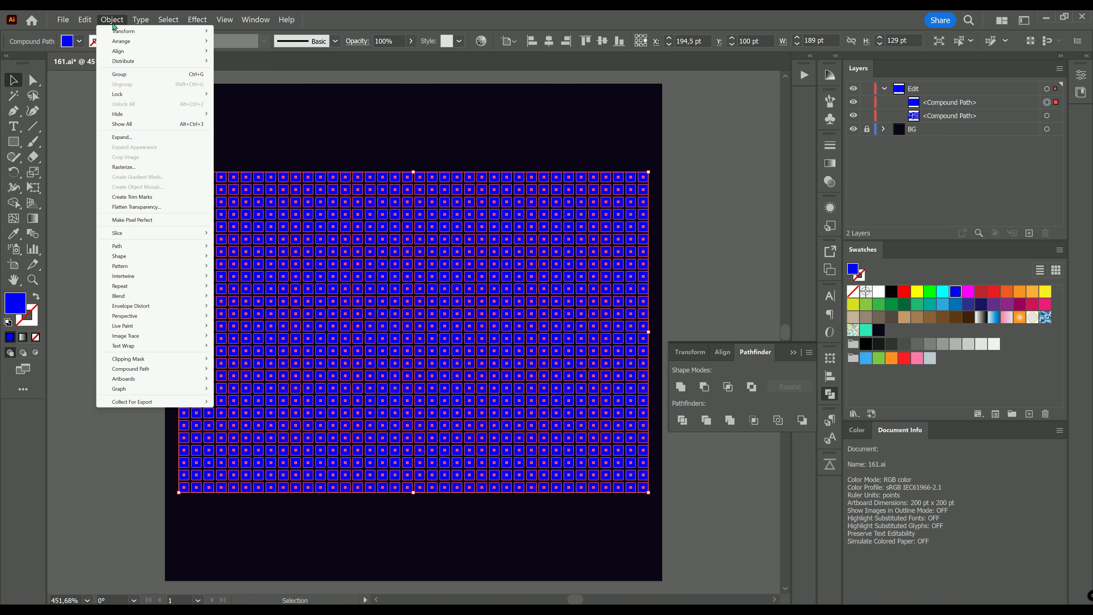
mouse_move(129, 41)
click(242, 71)
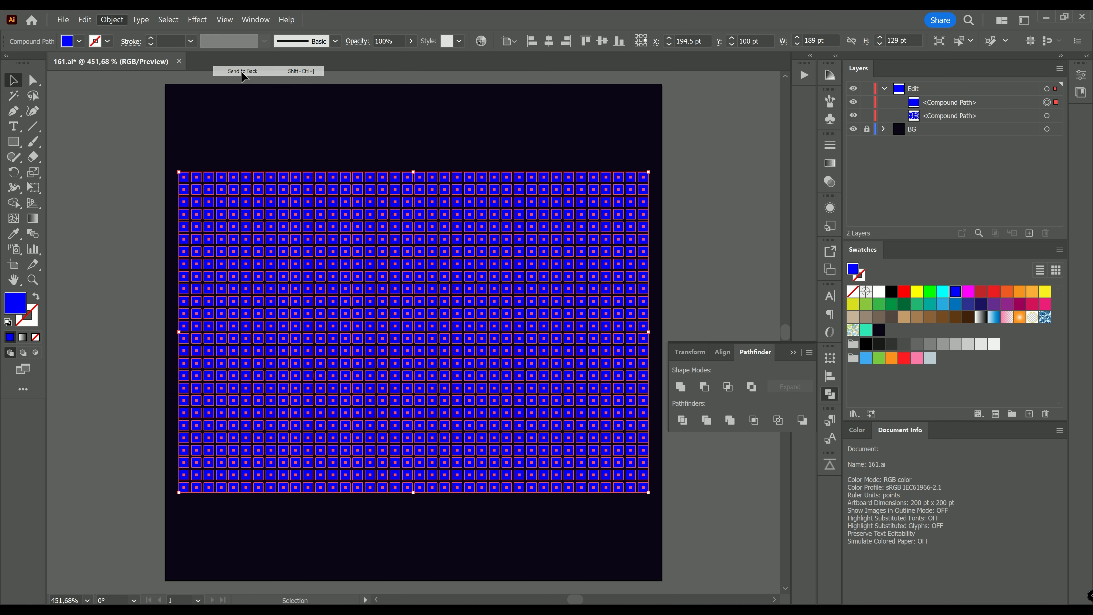
Step: Select all artwork and subtract the front compound path from the grid with Minus Front
click(171, 20)
click(174, 31)
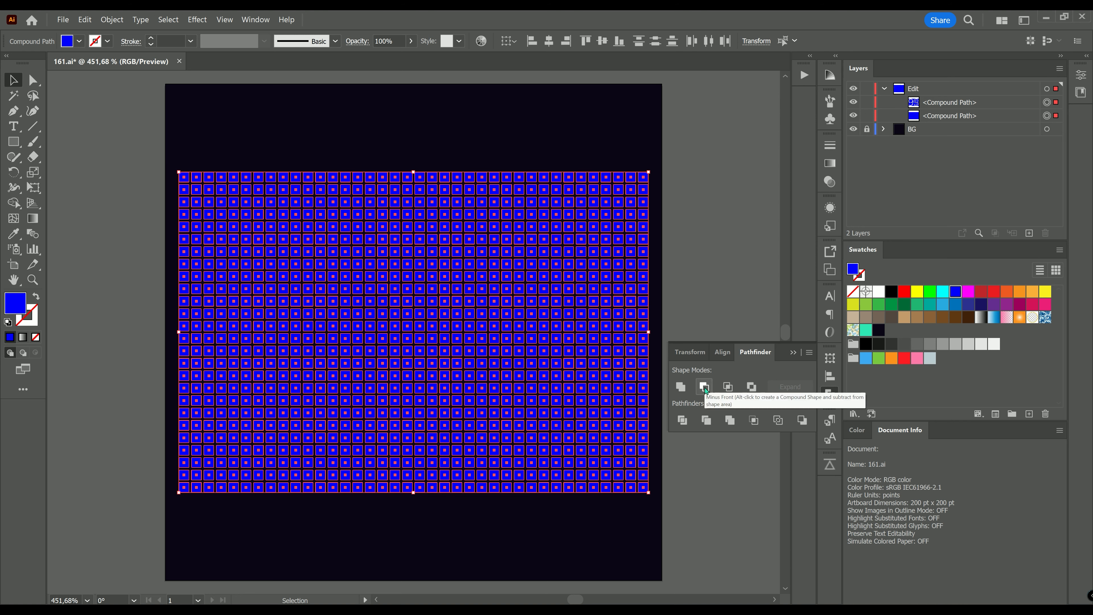
key(ctrl+plus)
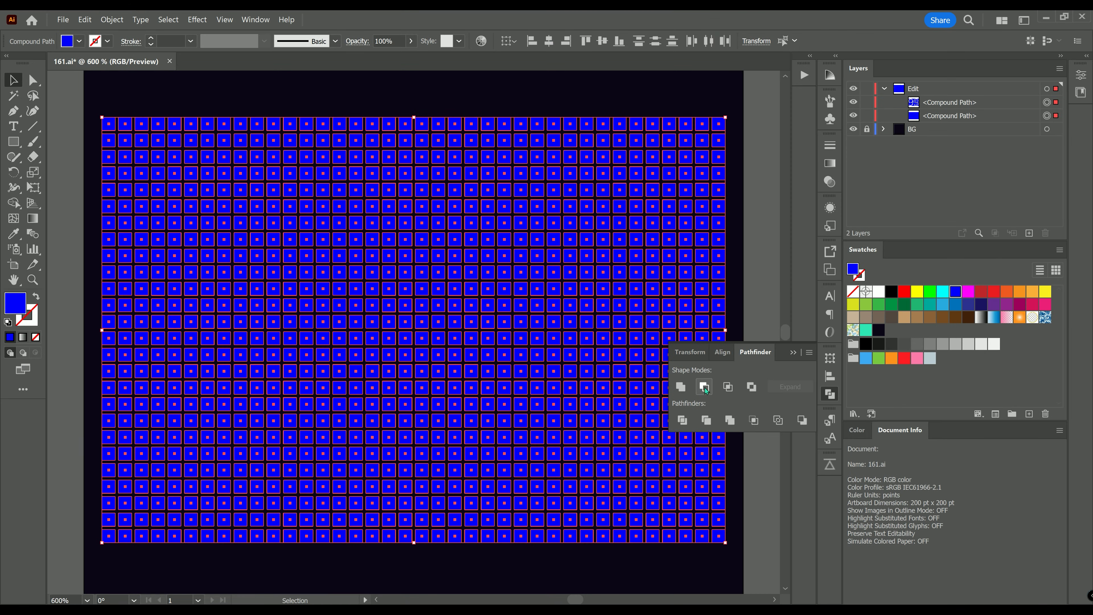
click(705, 387)
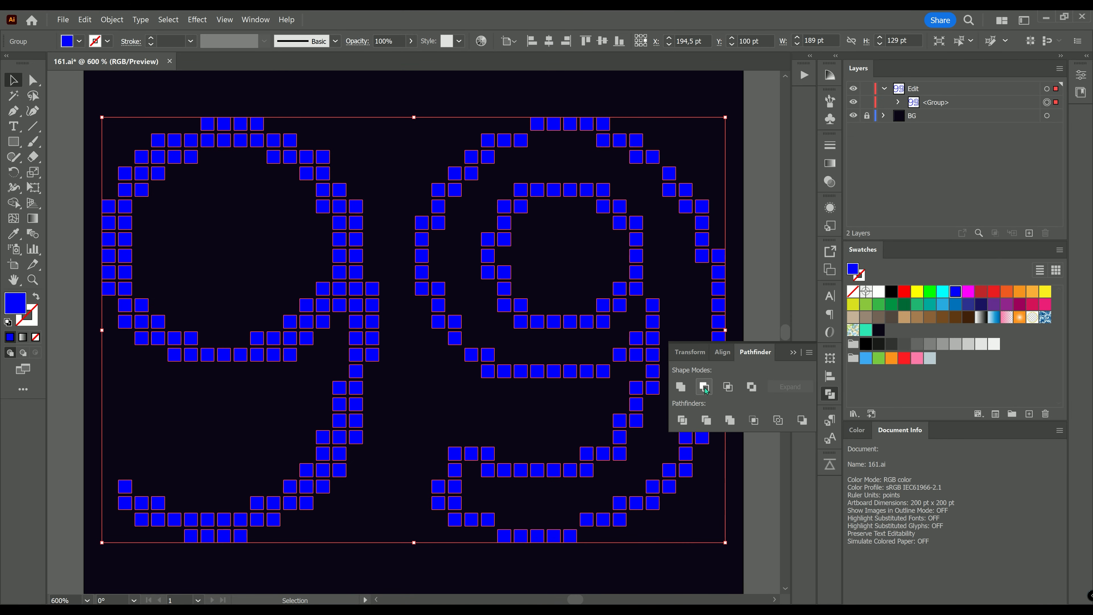
Step: Ungroup the resulting squares, collapse the Pathfinder panel and deselect everything
click(112, 20)
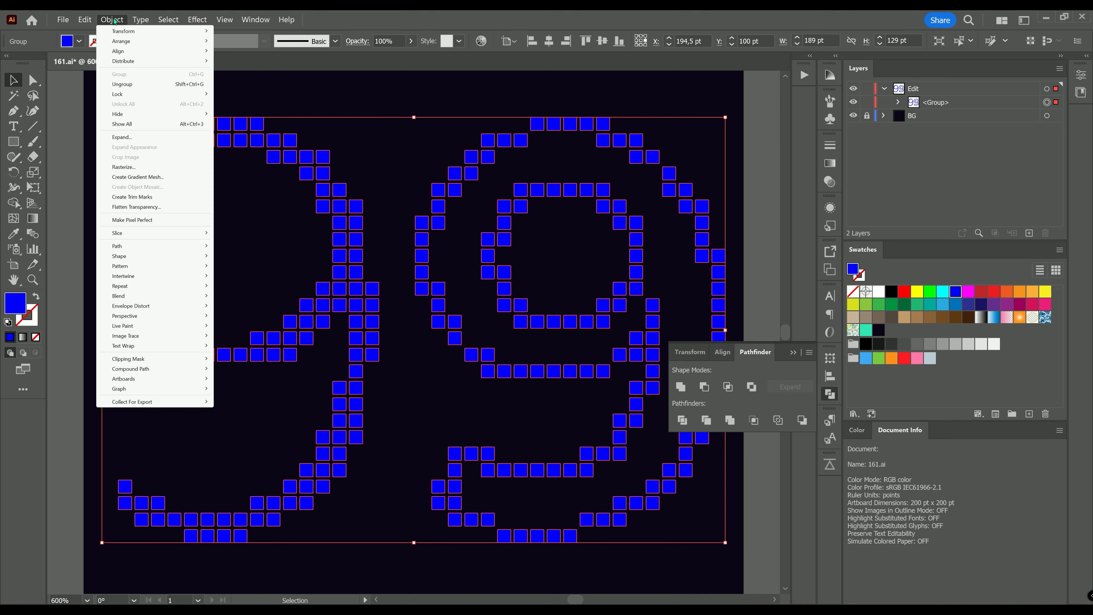
click(122, 84)
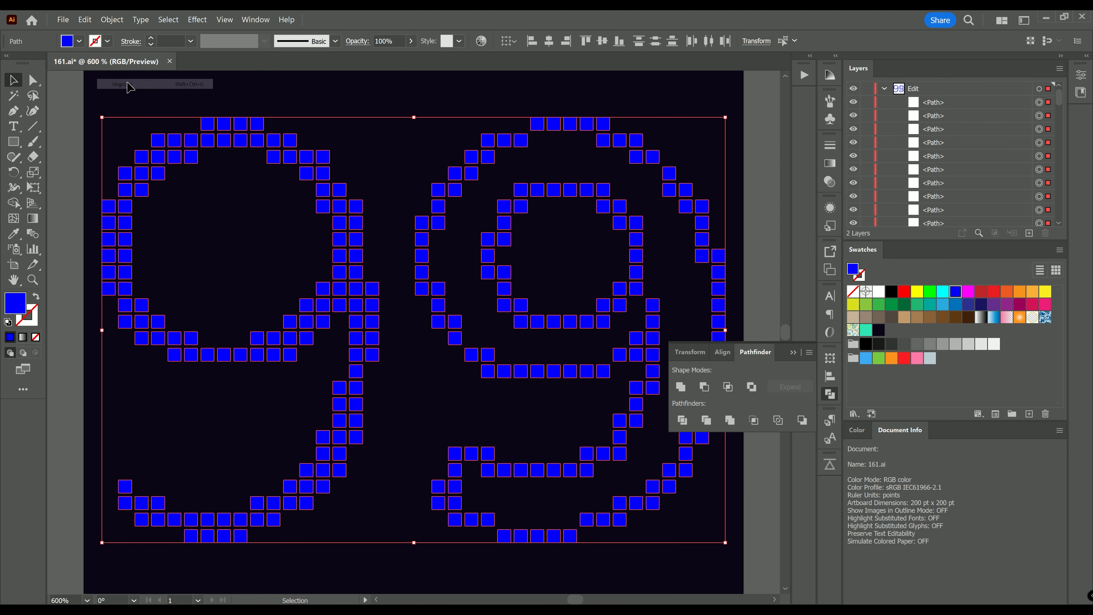
click(793, 352)
click(742, 198)
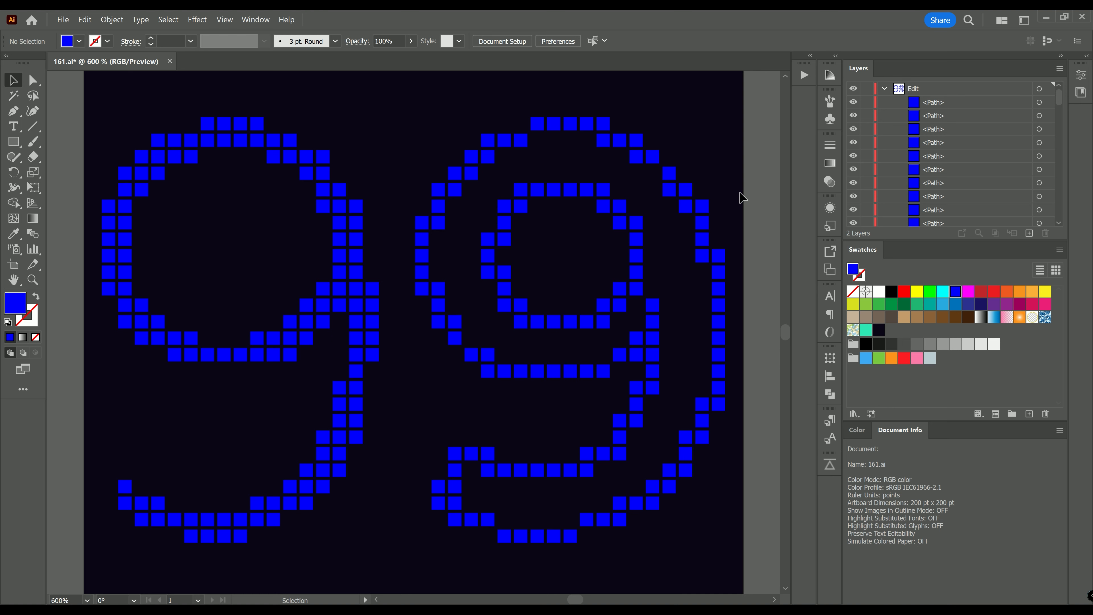
Step: Zoom out to view the whole artboard with the finished square pattern
key(ctrl+alt+space)
ctrl+alt+click(425, 339)
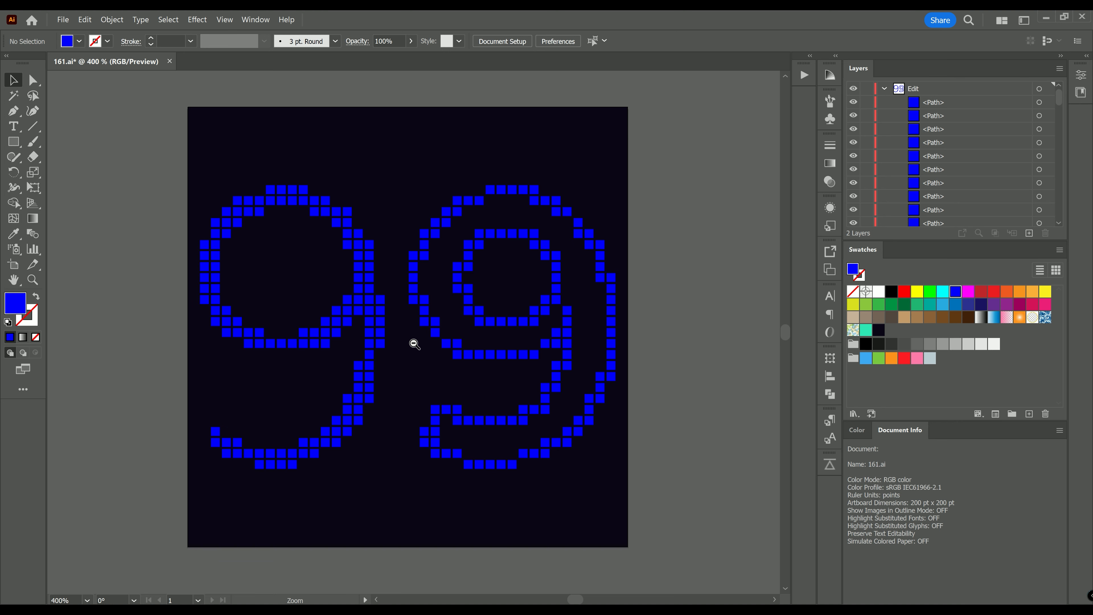
ctrl+alt+click(414, 345)
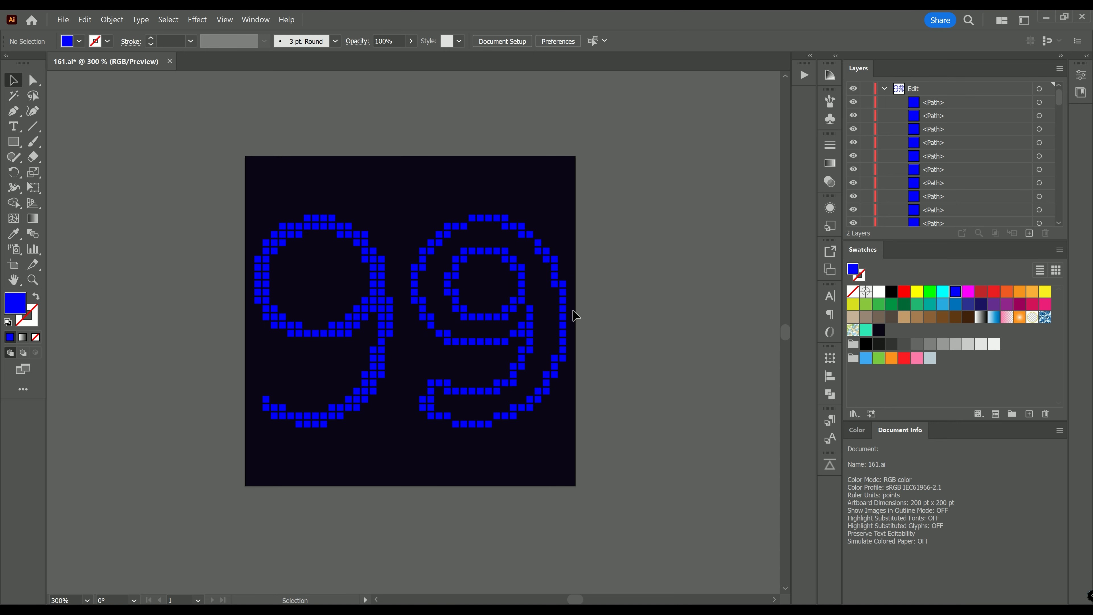